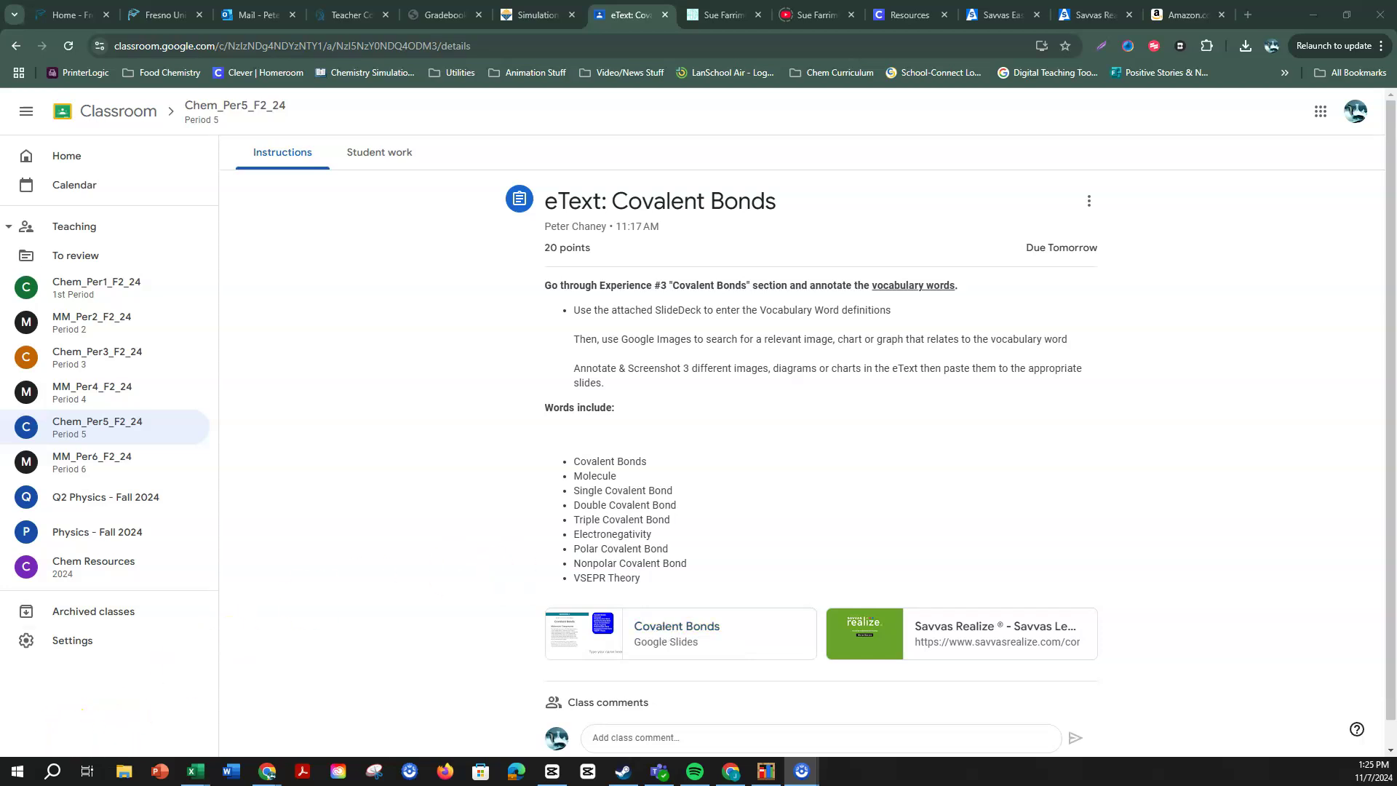
View the Savvas Realize Covalent Bonds eText in its own tab, then return to Classroom.
left_click(559, 58)
left_click(579, 13)
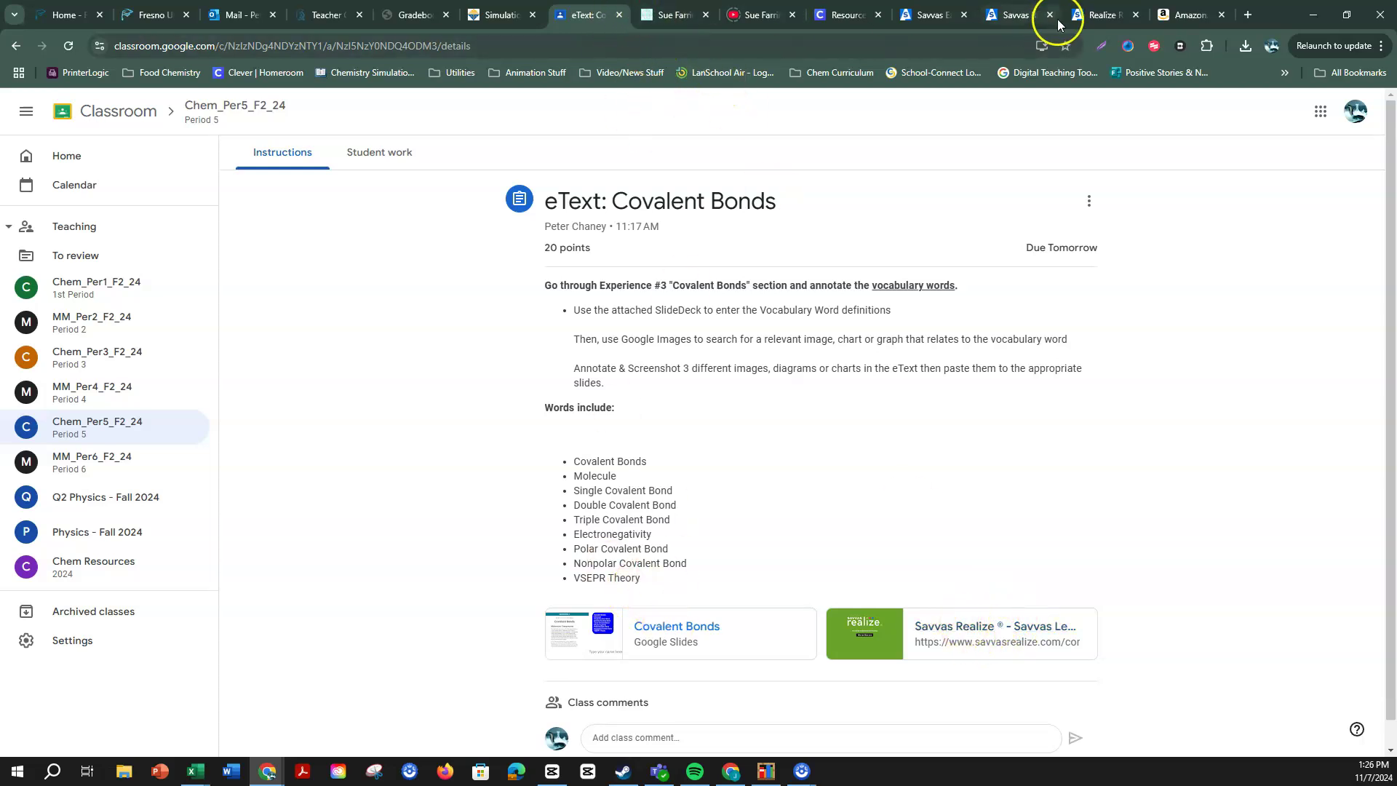
left_click(1100, 16)
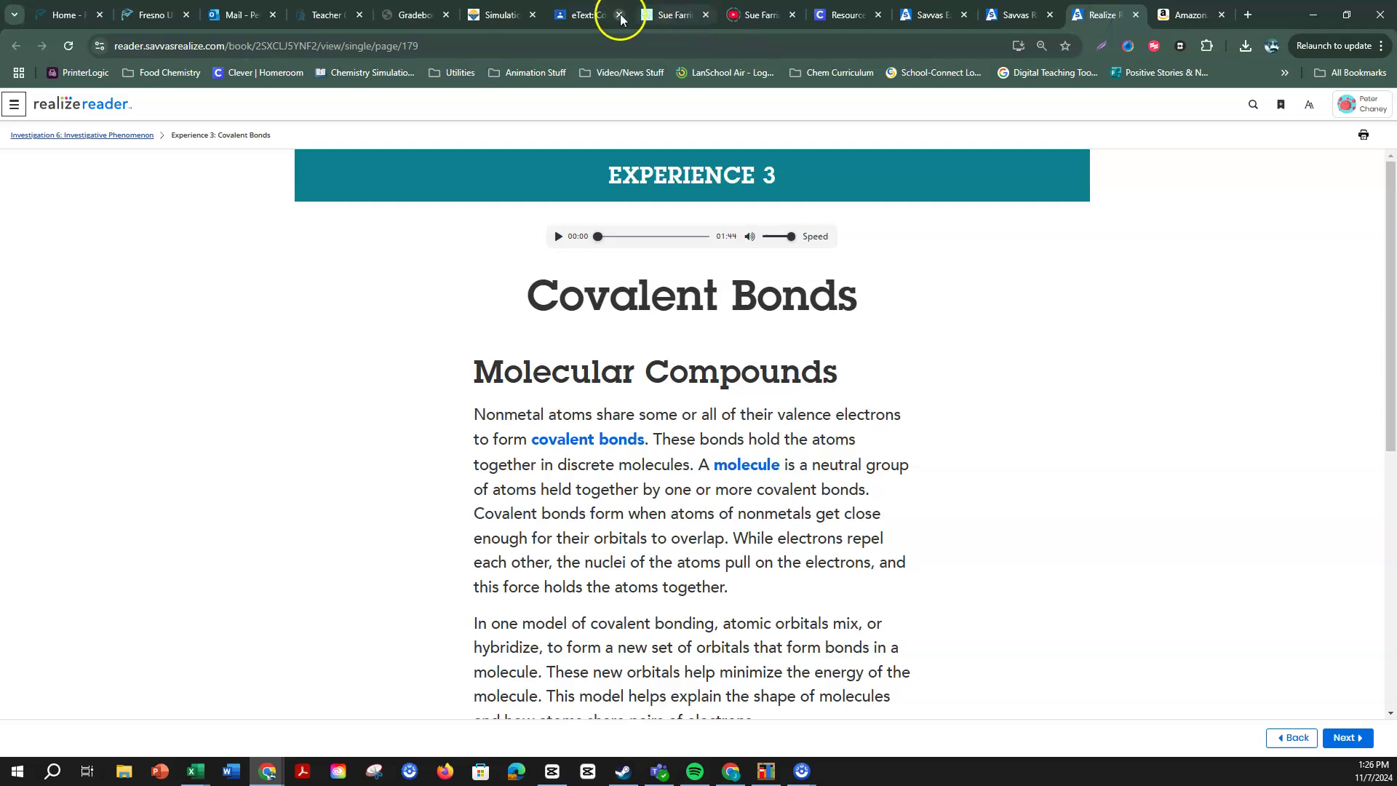
left_click(575, 16)
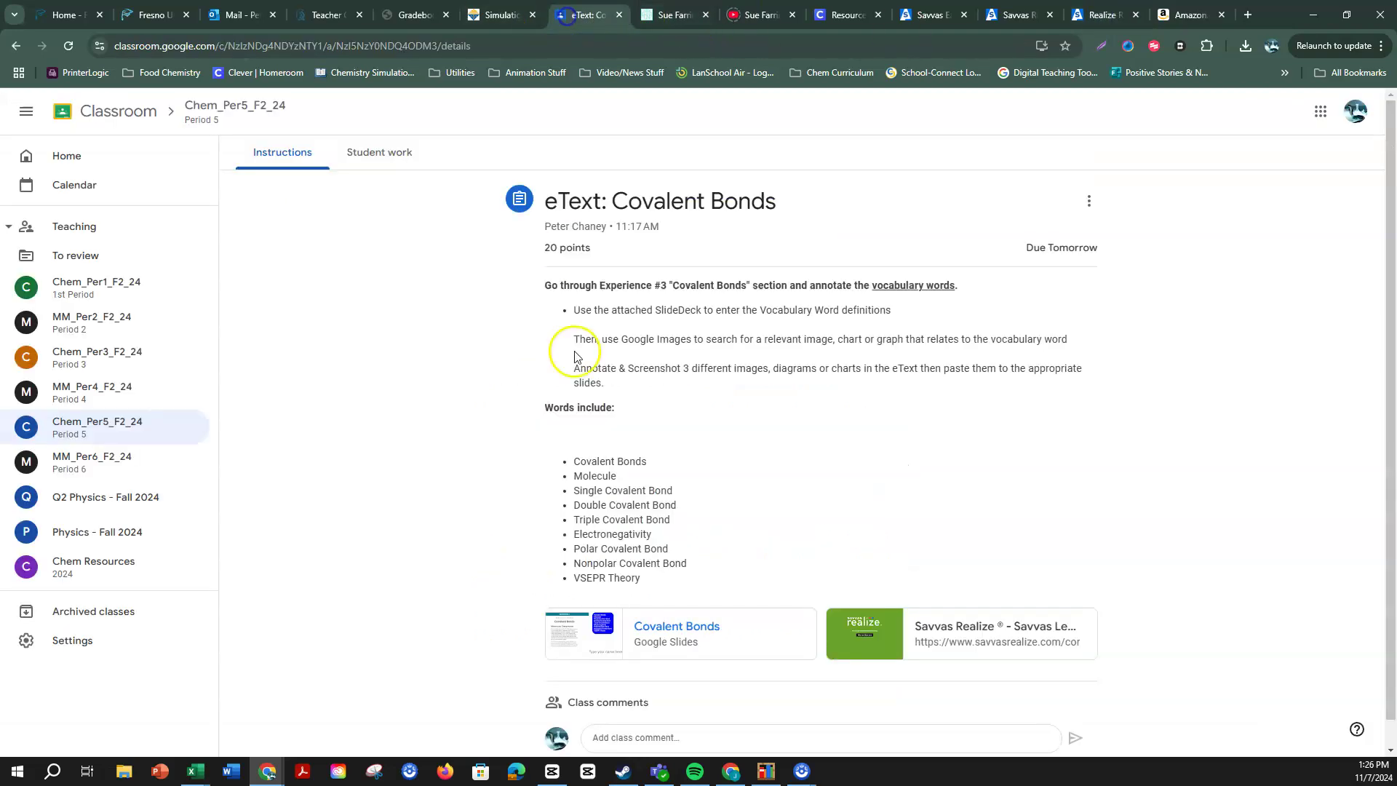
Open the Covalent Bonds deck and browse its vocab slides through Electronegativity, ending on Single Covalent Bond.
left_click(661, 638)
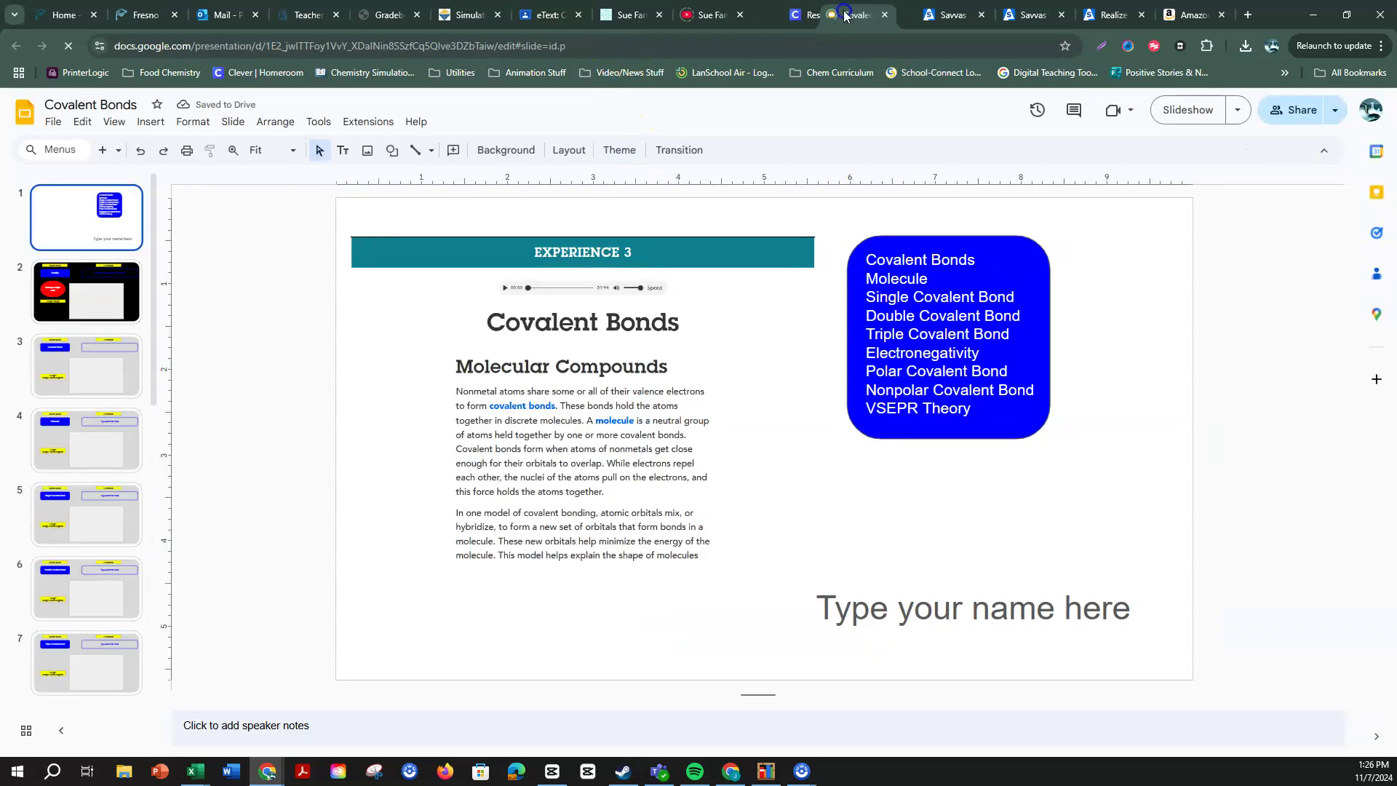
left_click_drag(626, 20, 1099, 16)
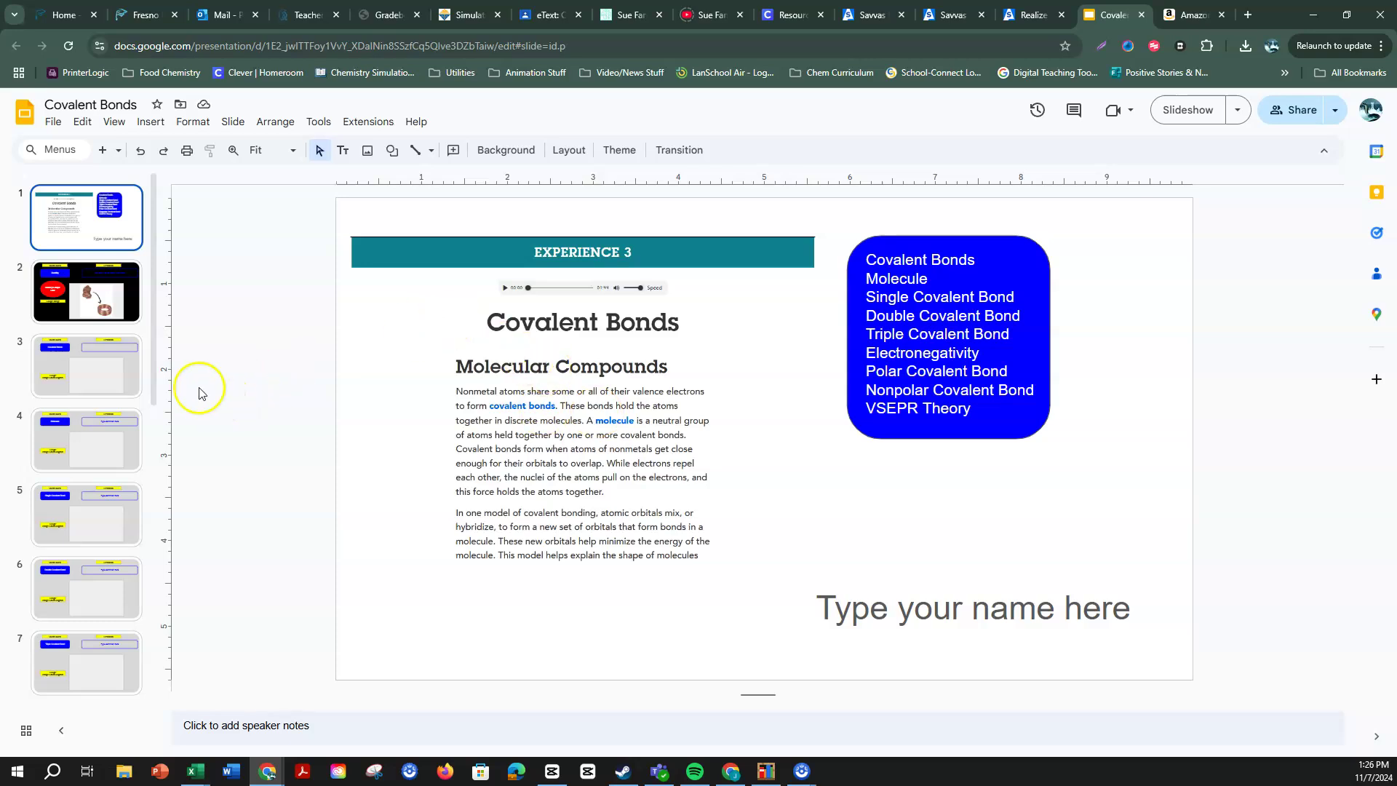
left_click(105, 366)
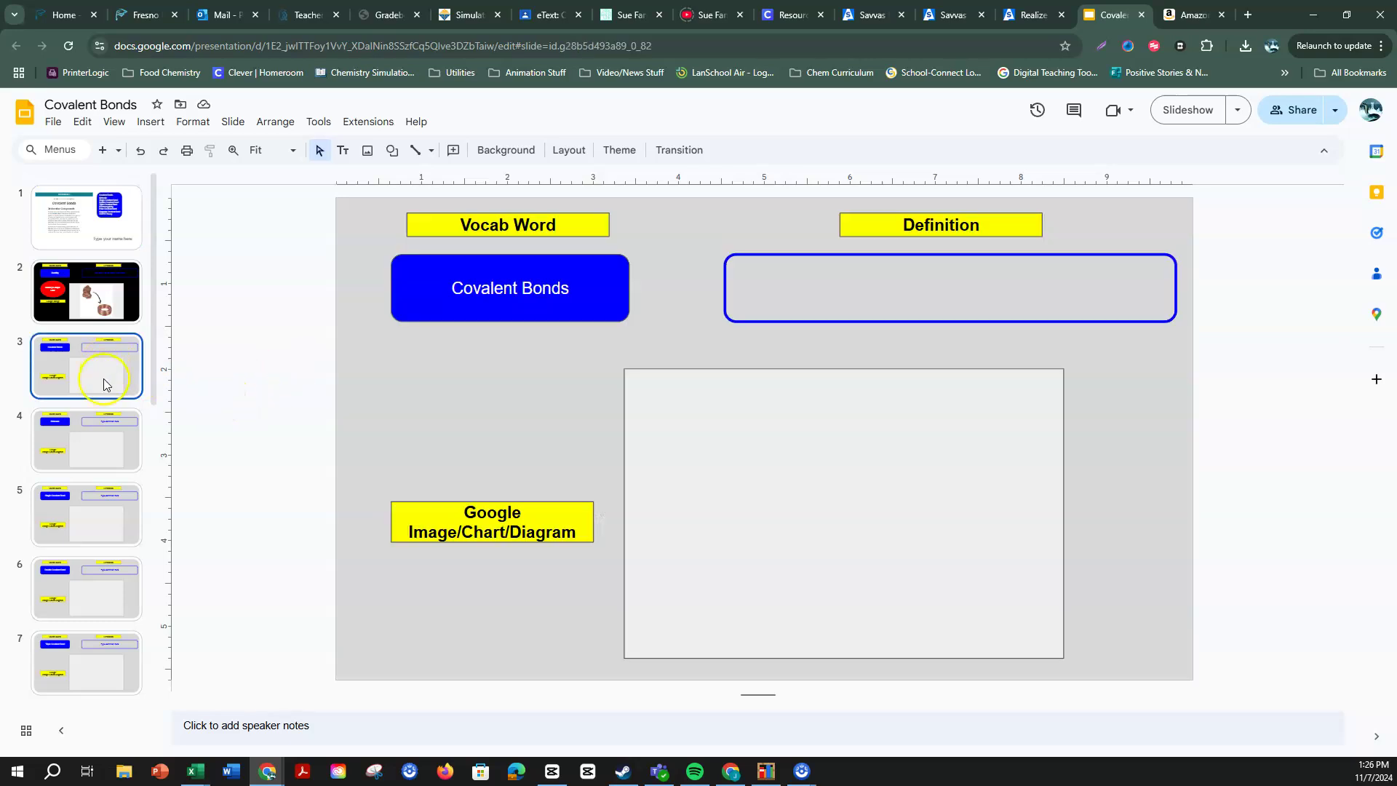
left_click(93, 448)
key("Down")
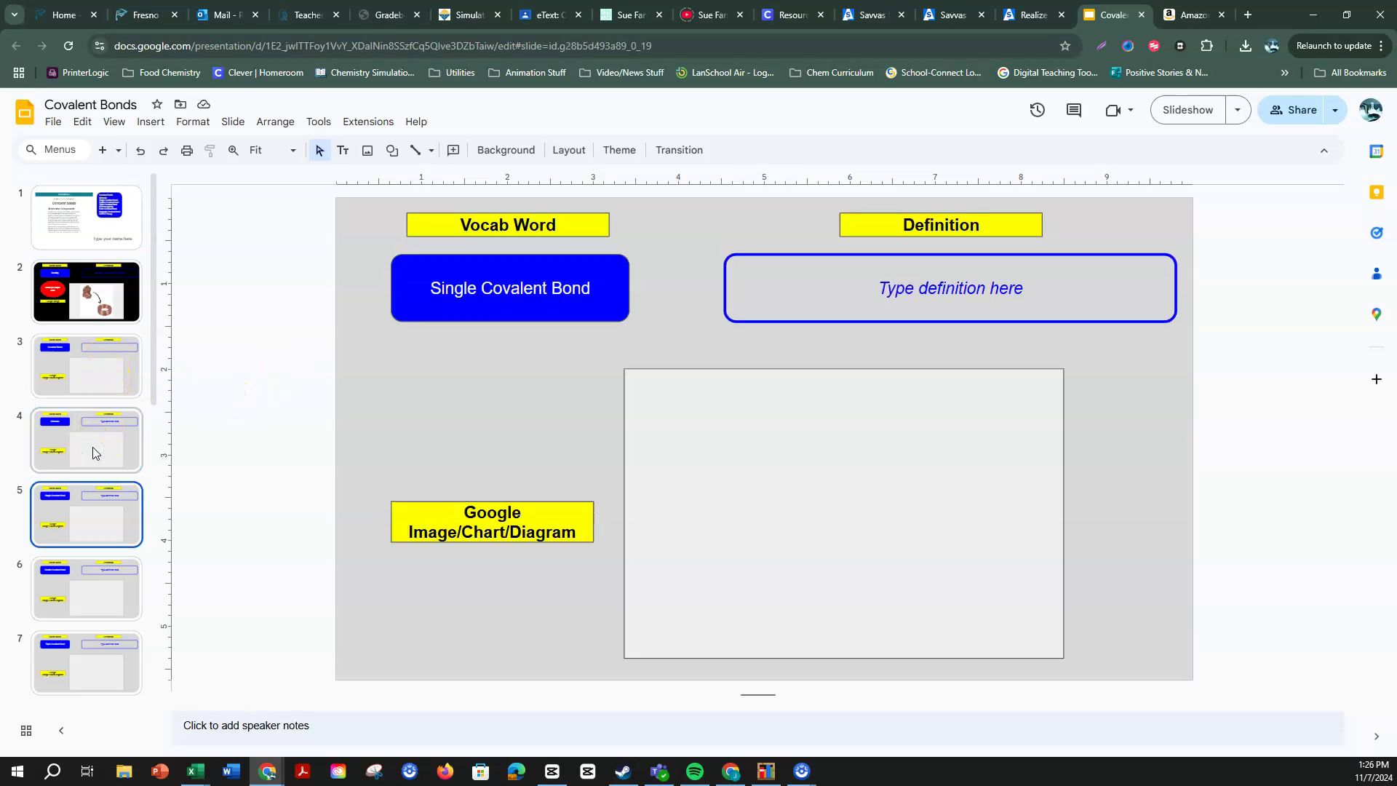
key("Down")
key("Down")
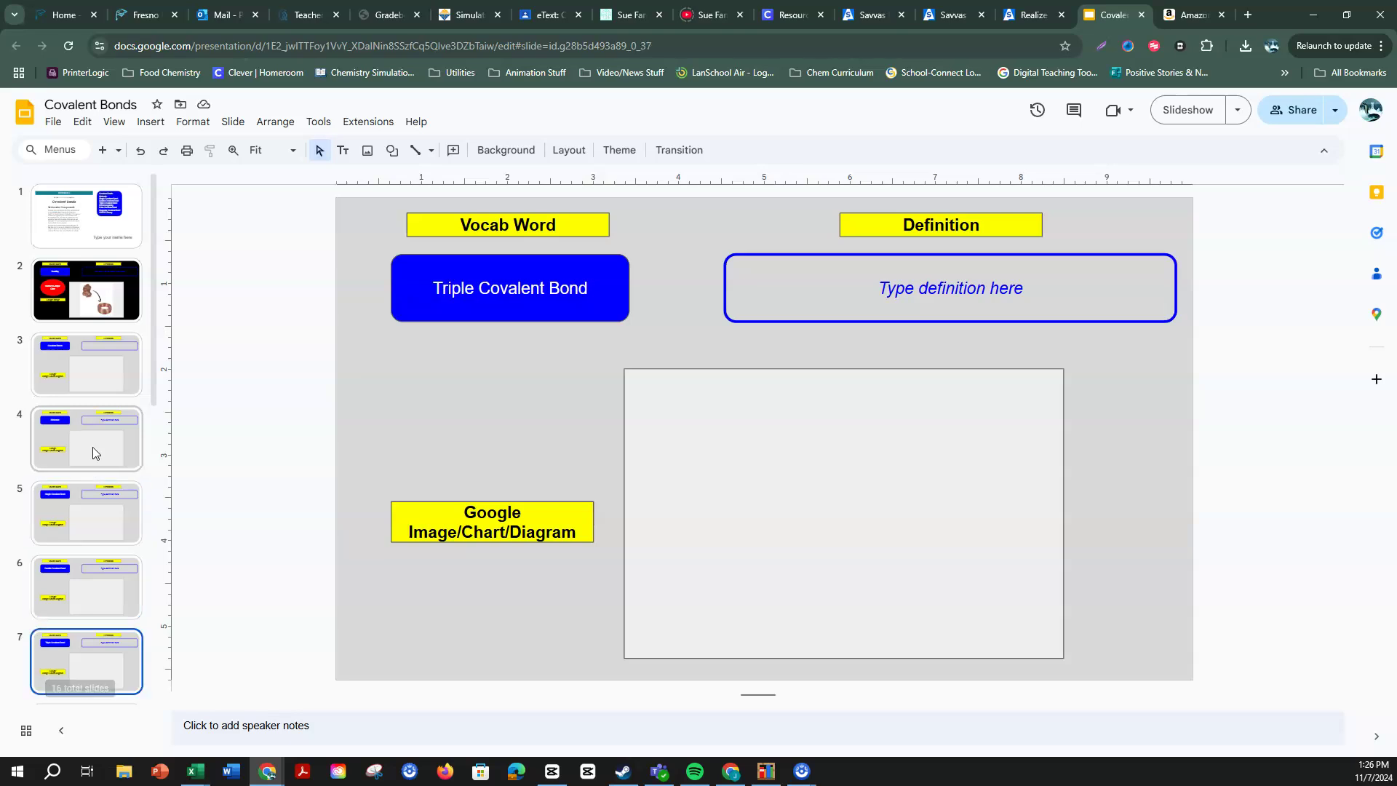
key("Down")
key("Down")
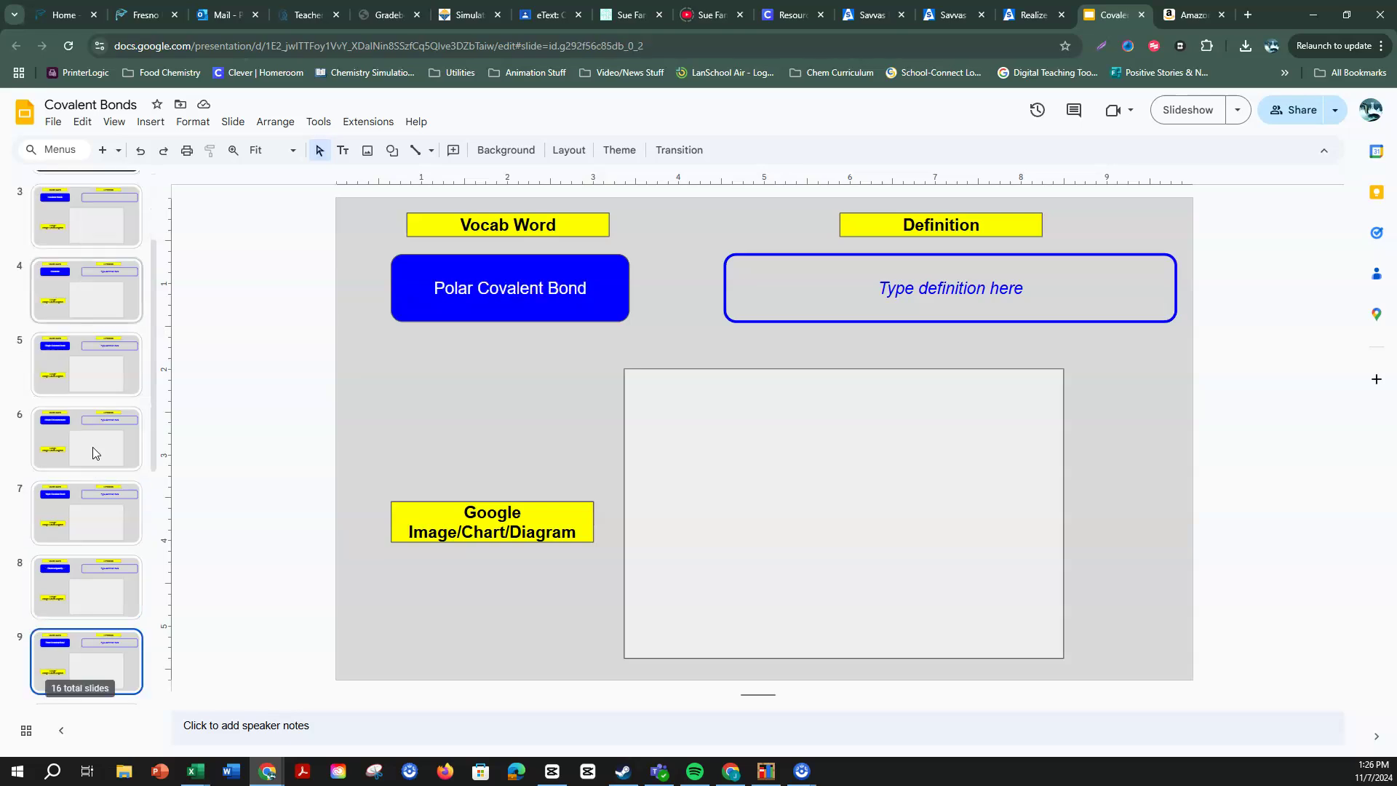
key("Down")
key("Down")
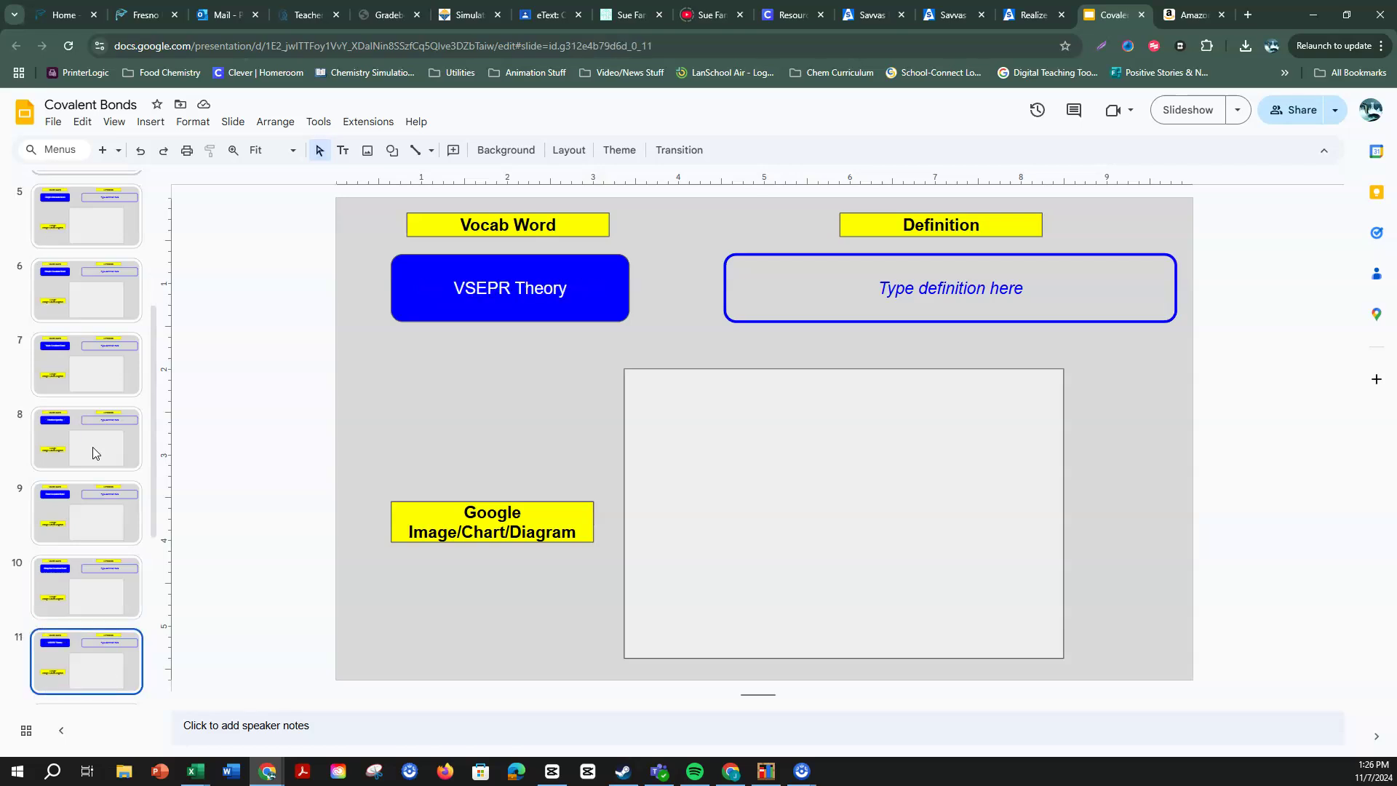
key("Up")
key("Up")
key("Up")
key("Up")
key("Up")
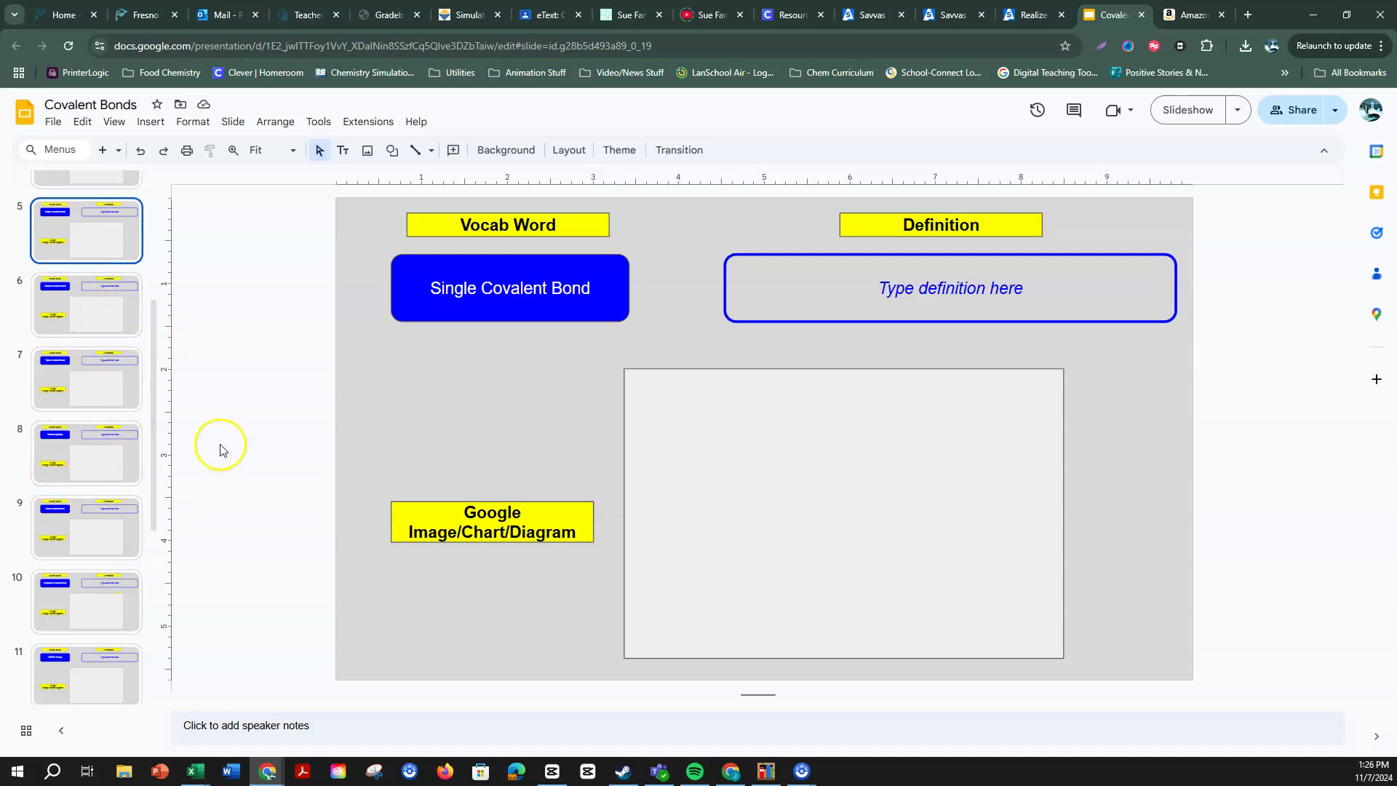
Open the covalent bond glossary definition in Realize and copy a Lightshot screenshot of it.
left_click(1039, 16)
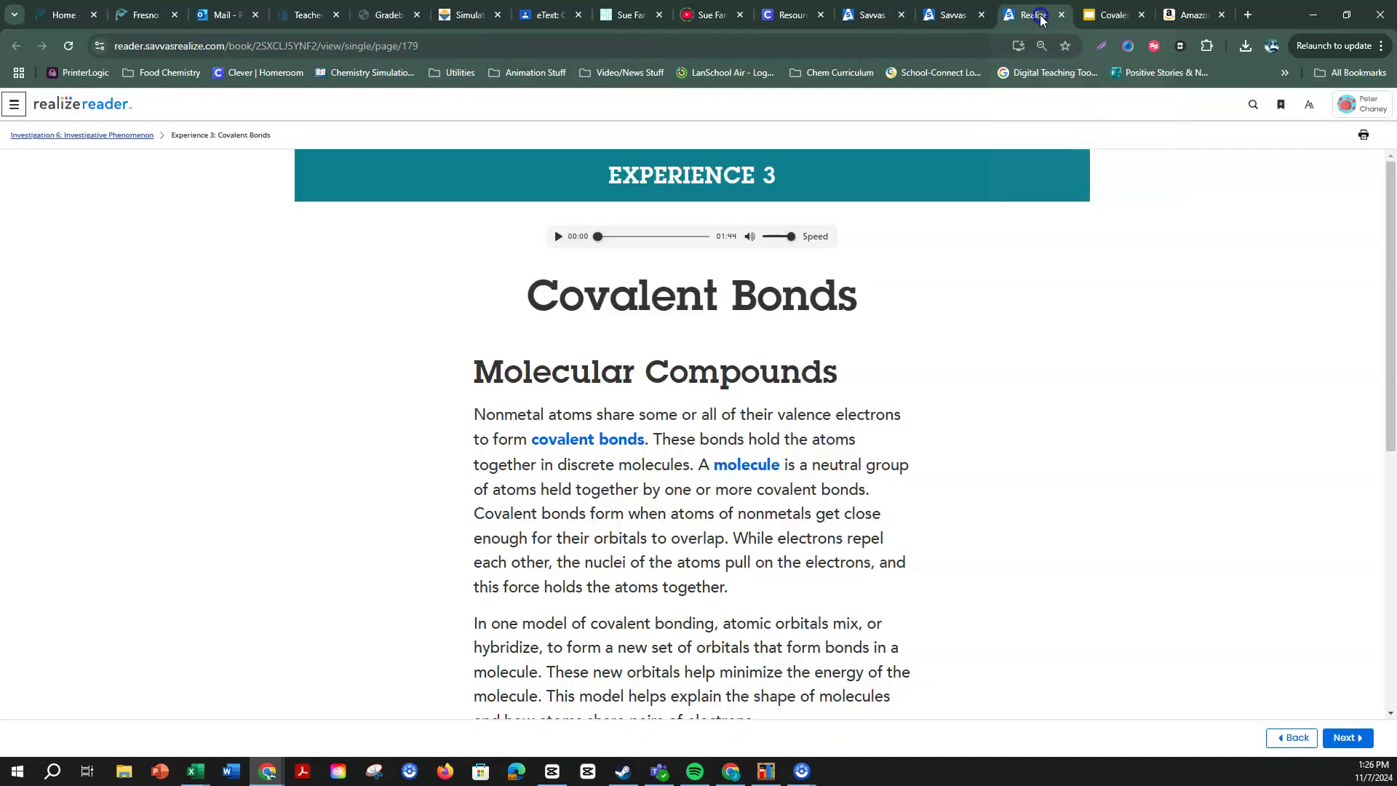
left_click(590, 440)
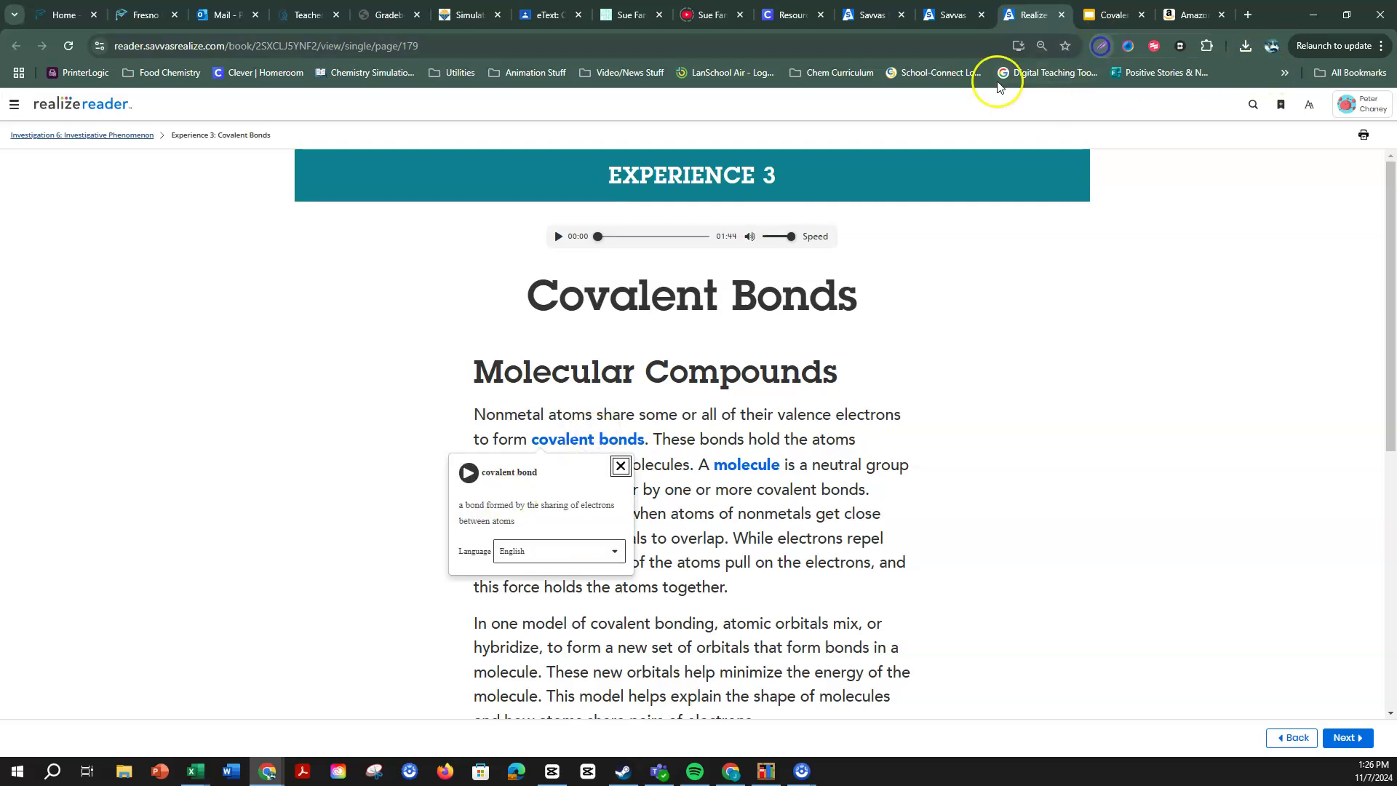
key("Print")
left_click_drag(454, 487, 623, 534)
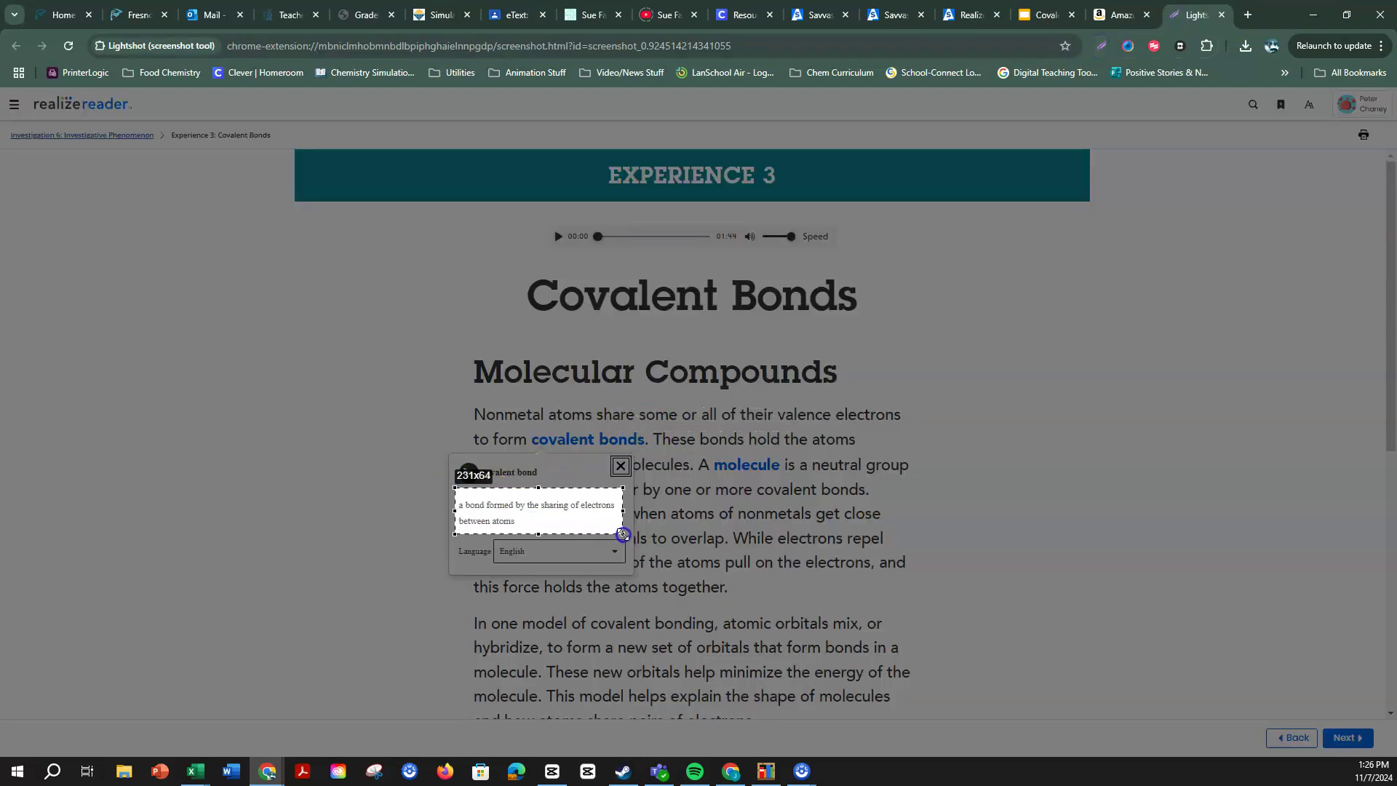
left_click(567, 545)
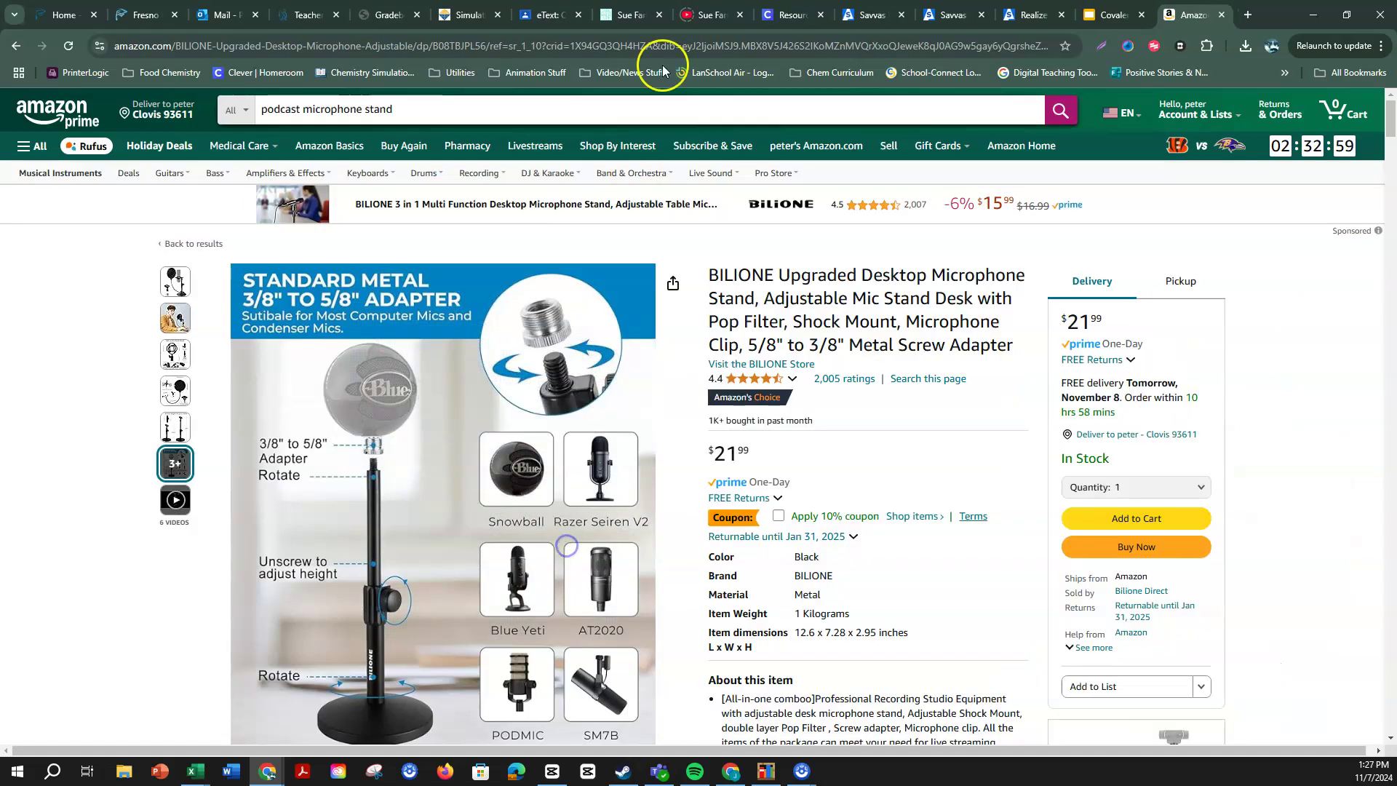
Paste the definition screenshot onto the Single Covalent Bond slide's Definition box.
left_click(1104, 13)
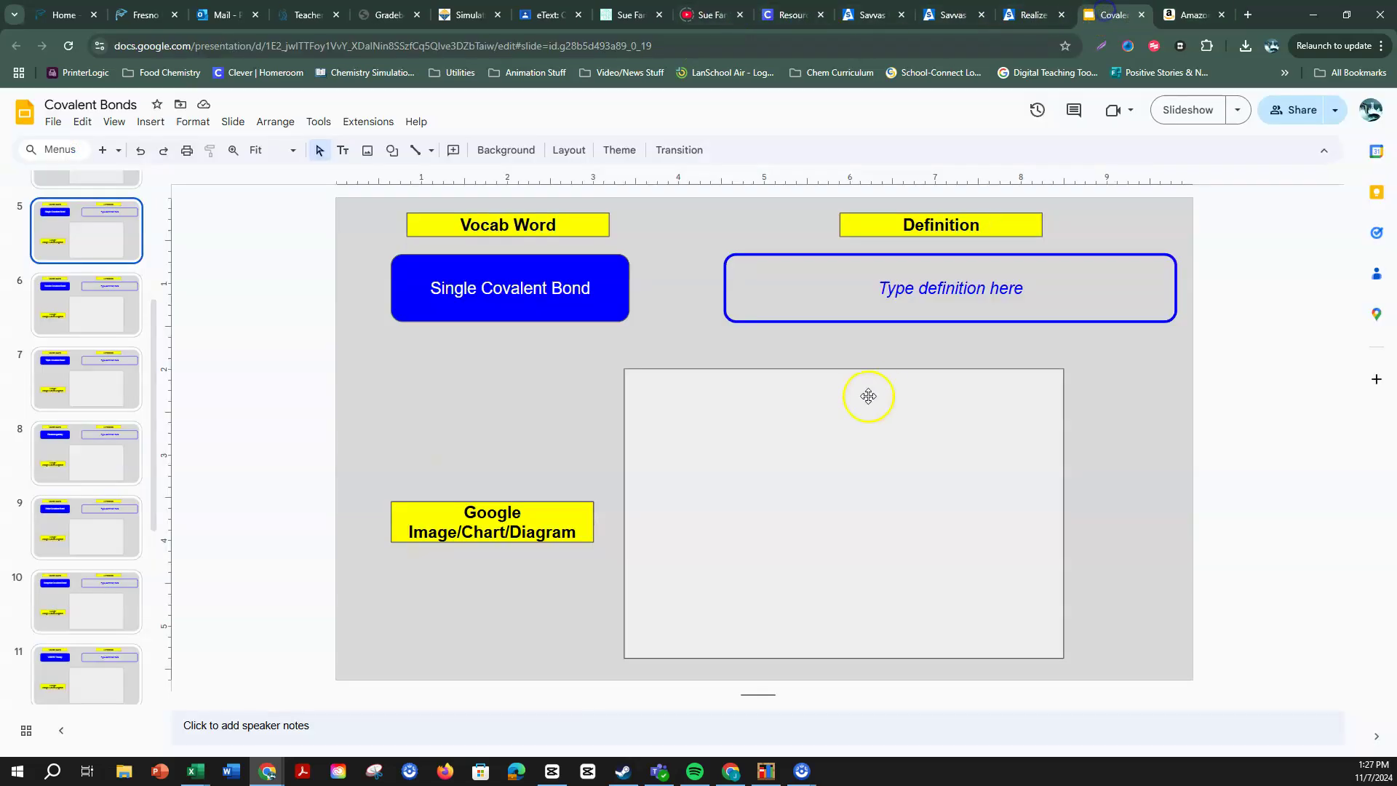
left_click(866, 292)
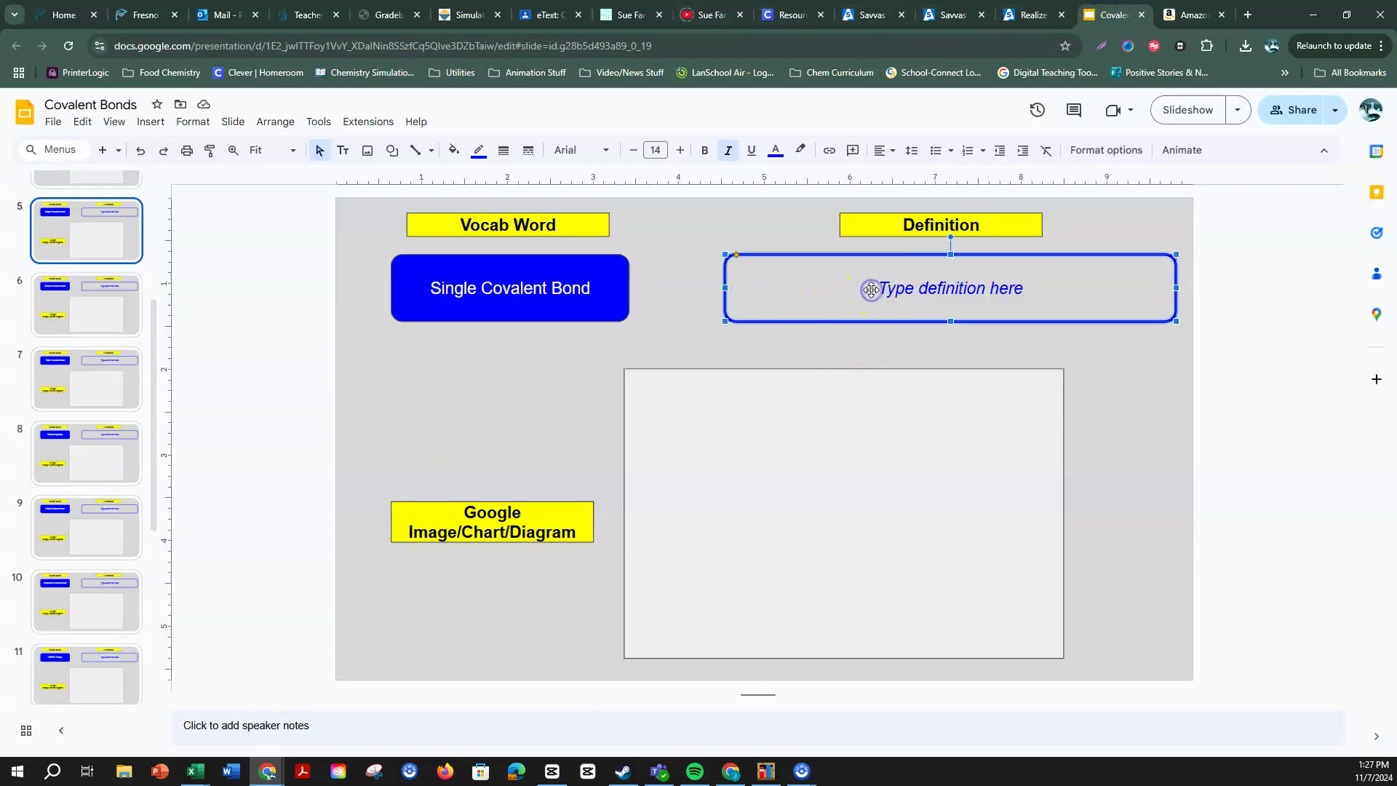
key("ctrl+v")
mouse_move(473, 373)
left_mouse_down()
mouse_move(933, 287)
mouse_move(956, 302)
left_mouse_up()
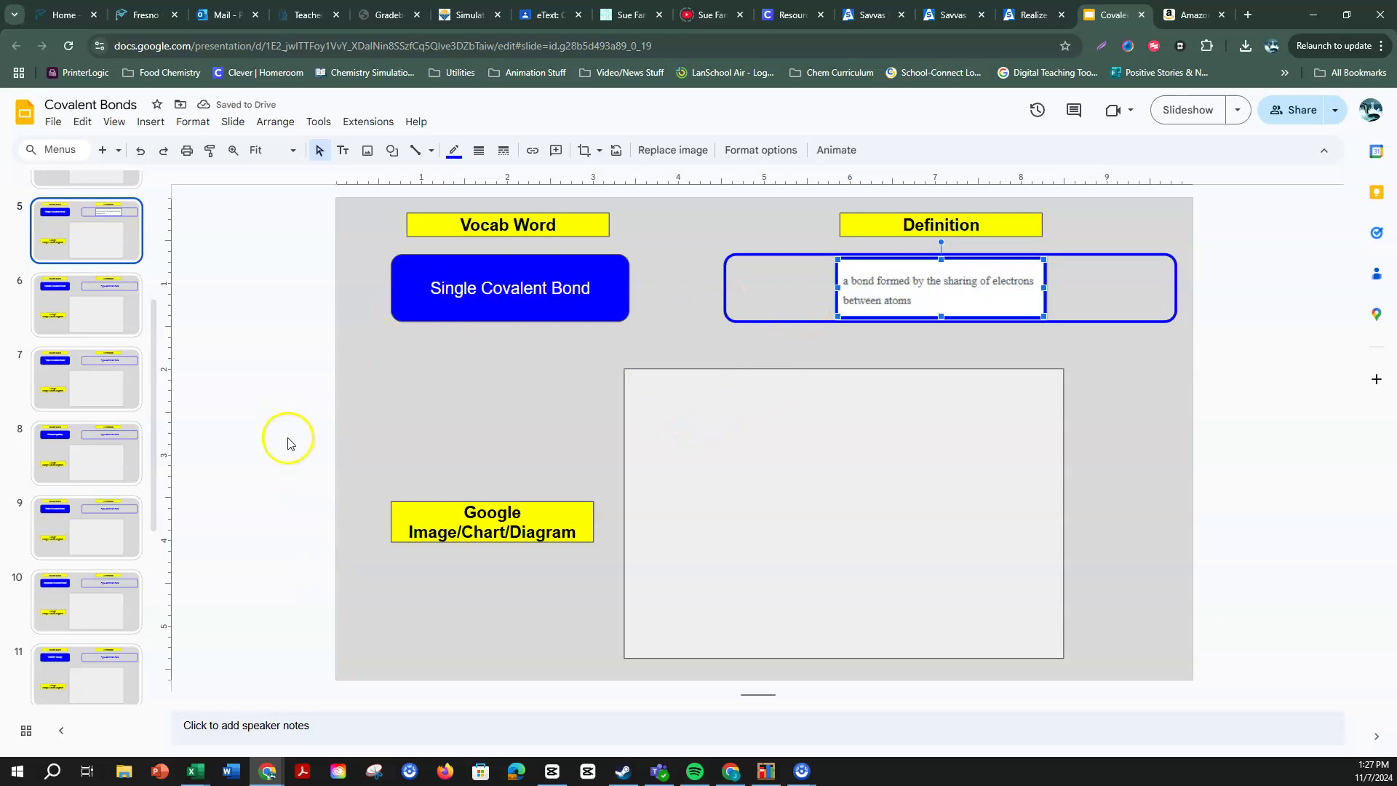
Cut the definition image and paste it into slide 3's Definition box instead.
right_click(901, 301)
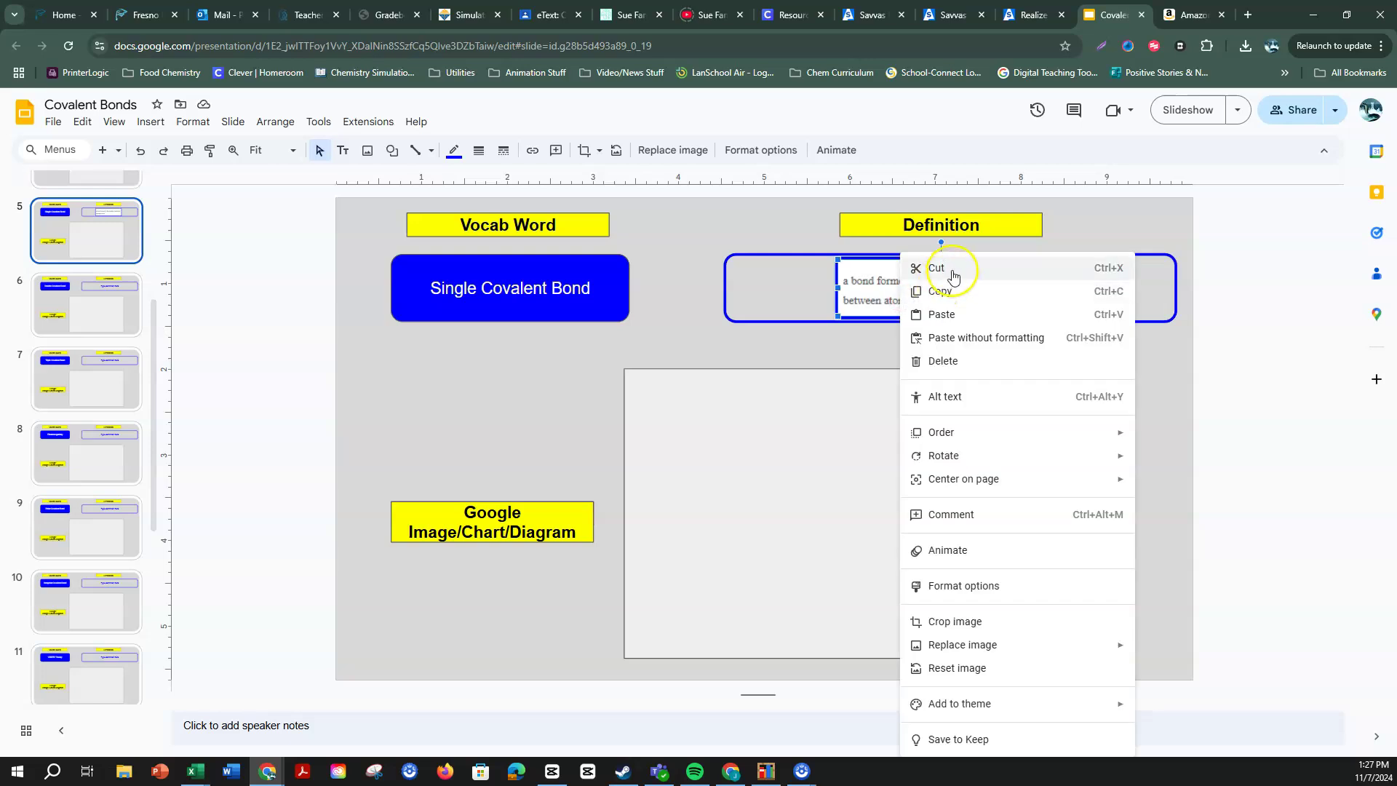
left_click(953, 269)
scroll(93, 364, "up", 5)
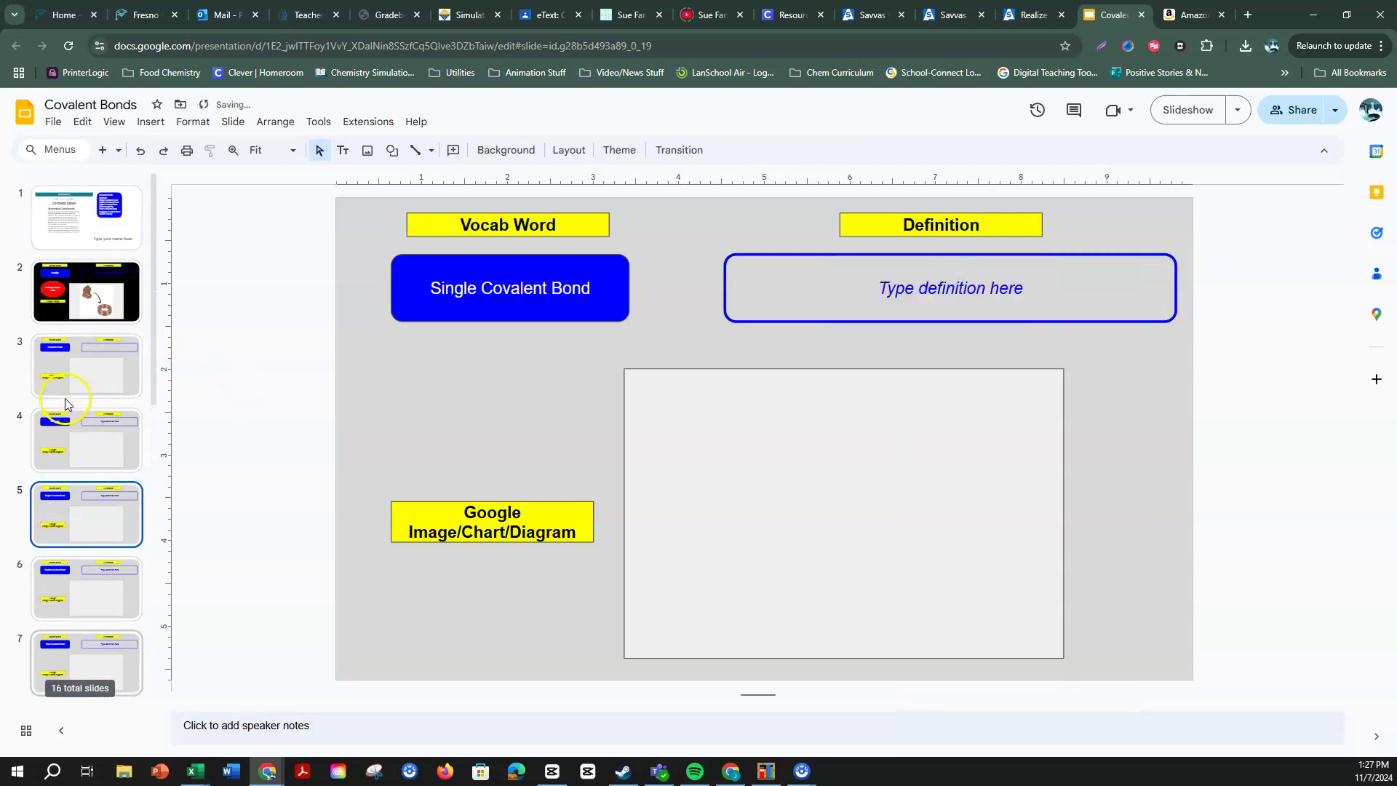
left_click(95, 362)
left_click(880, 288)
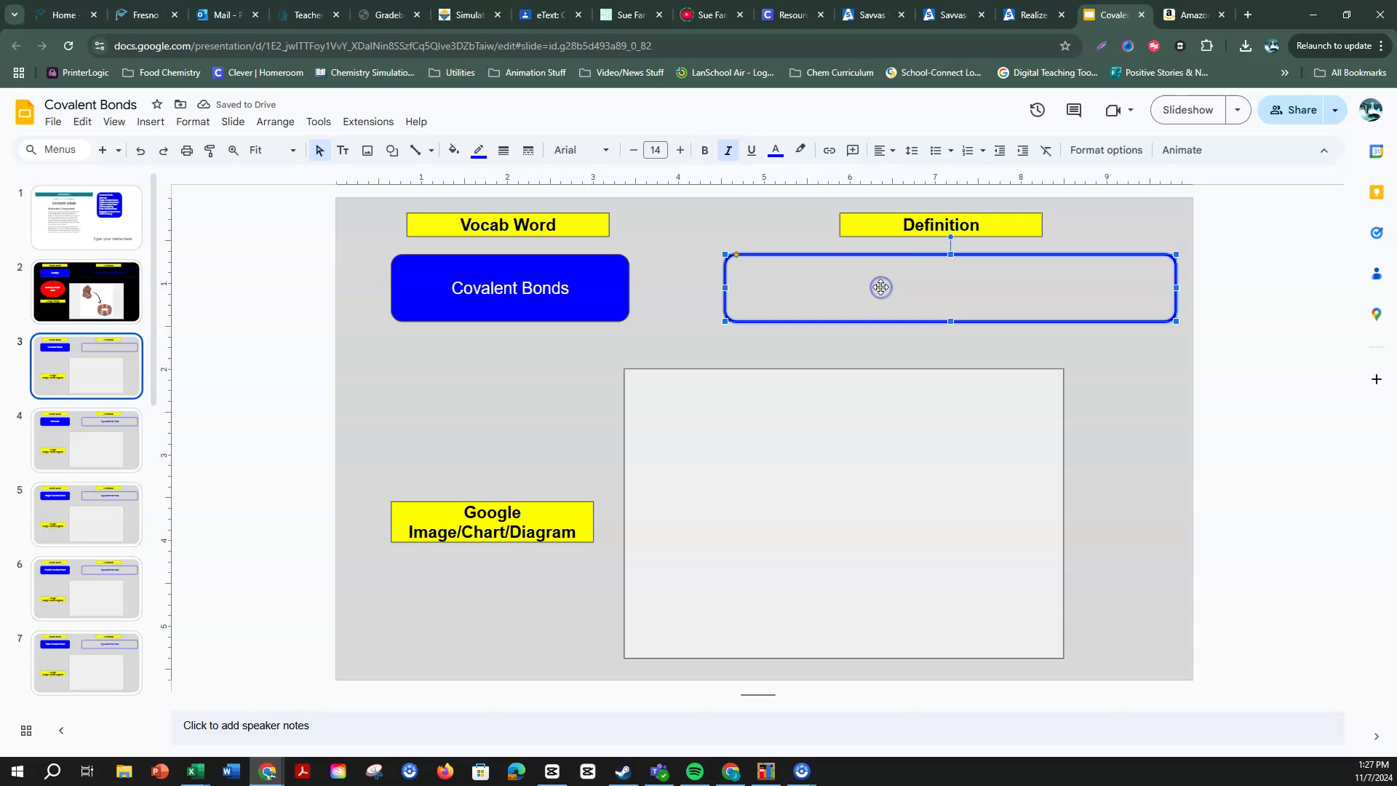
key("ctrl+v")
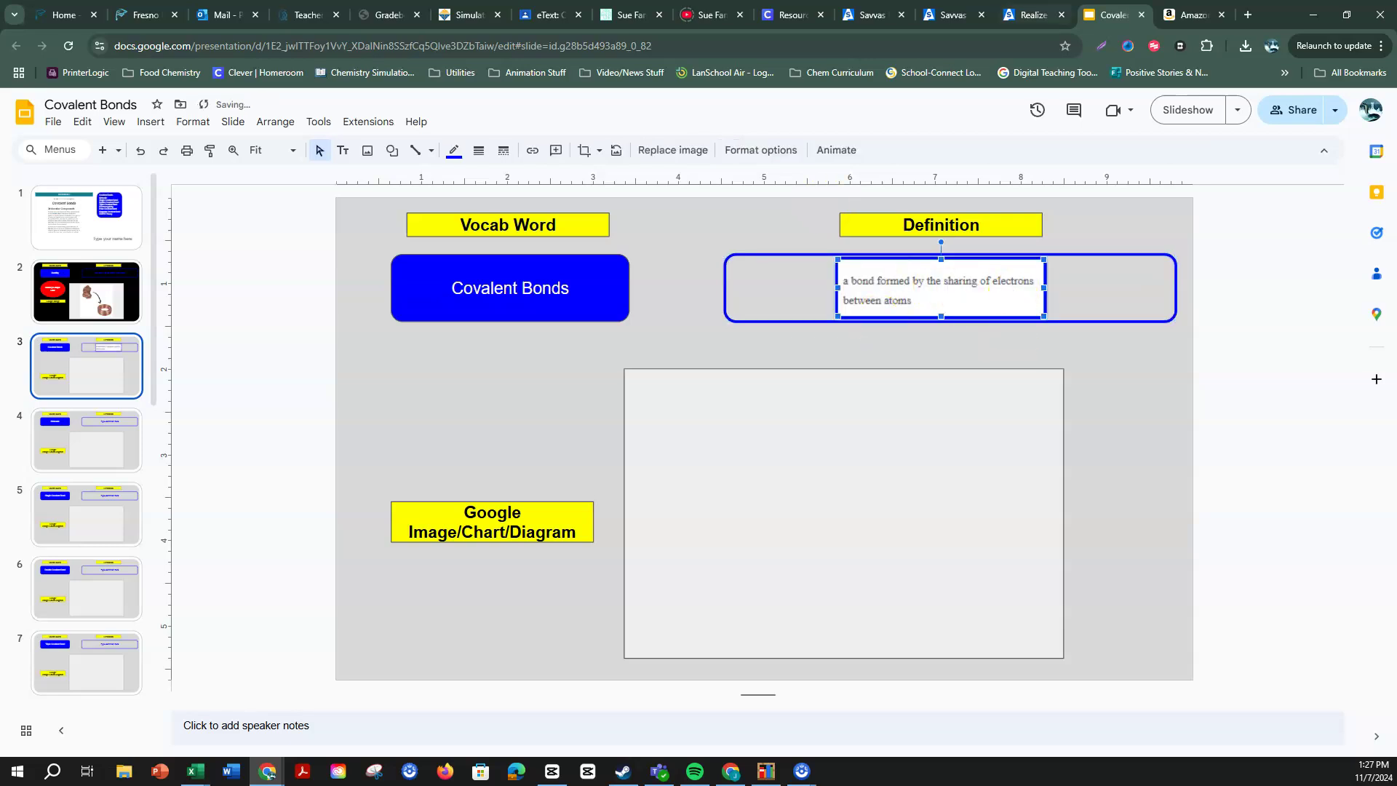
Search Google Images for 'covalent bond' and copy the Wikipedia hydrogen bond diagram.
left_click(1246, 15)
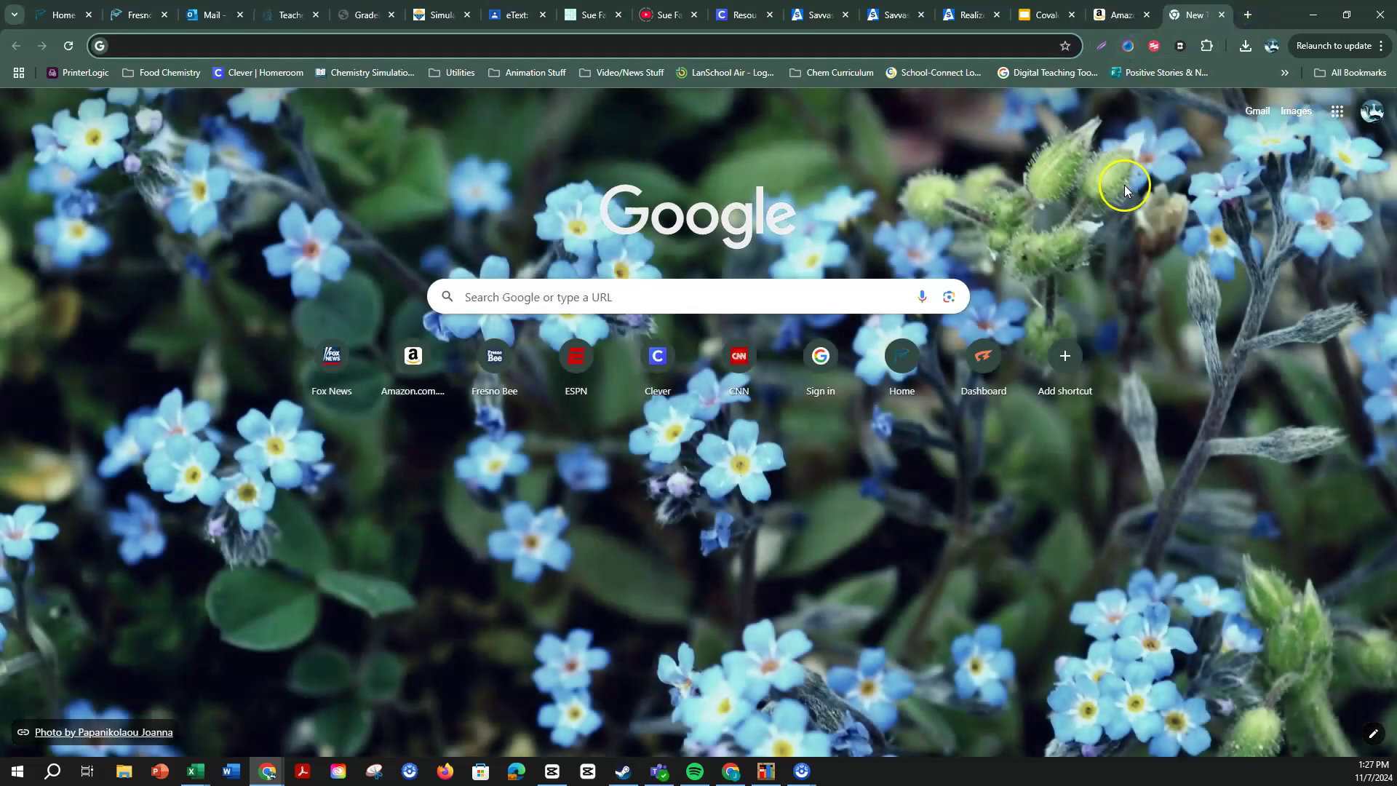
left_click(1296, 112)
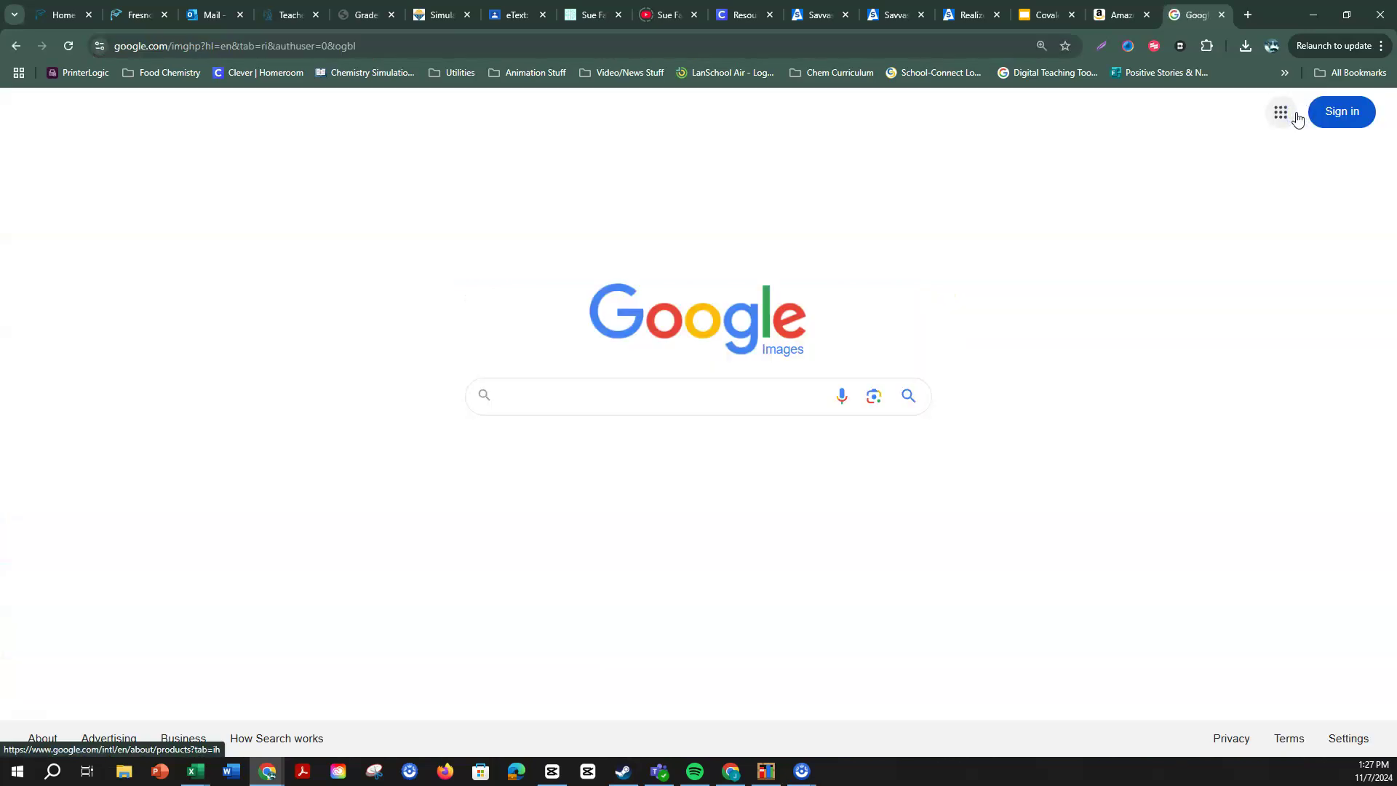
type("covalent")
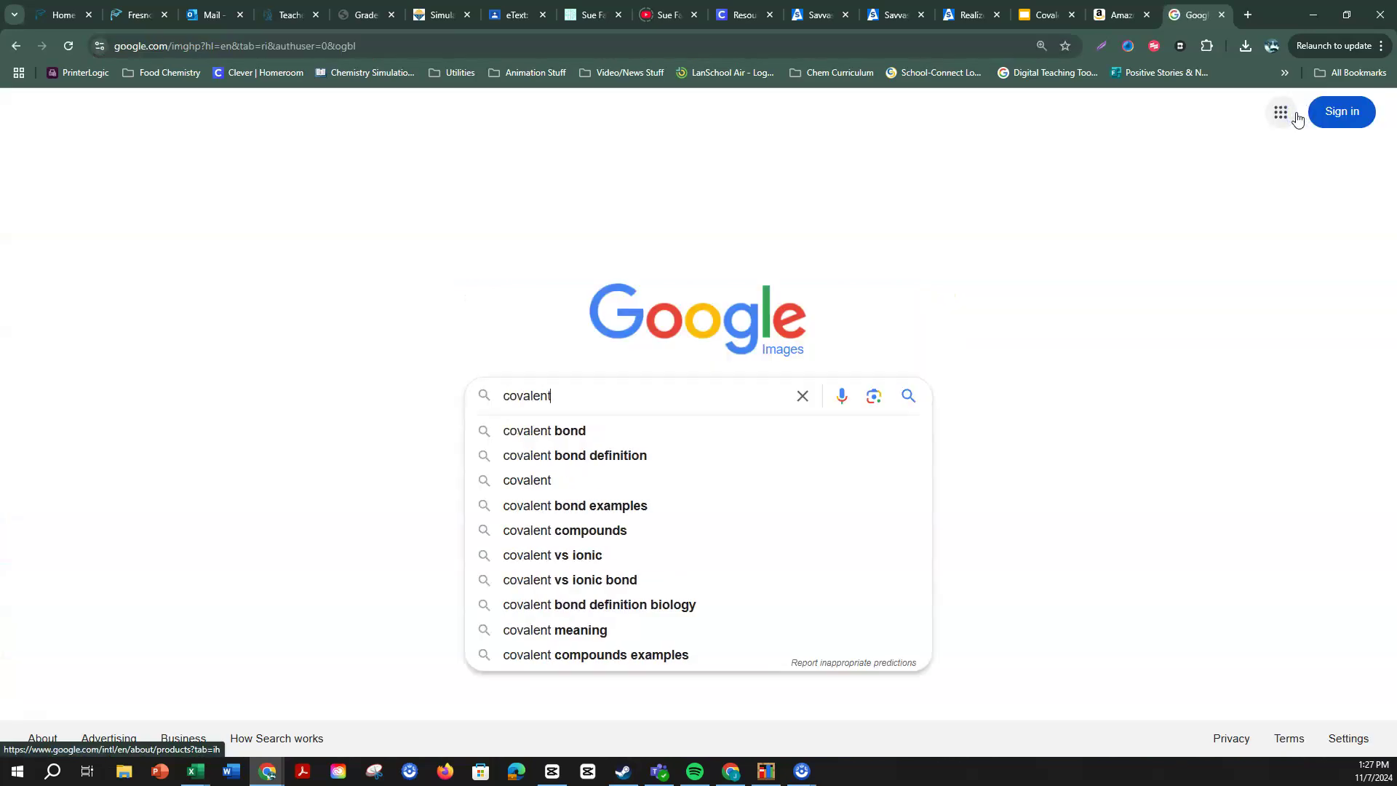
type(" bond")
key("Return")
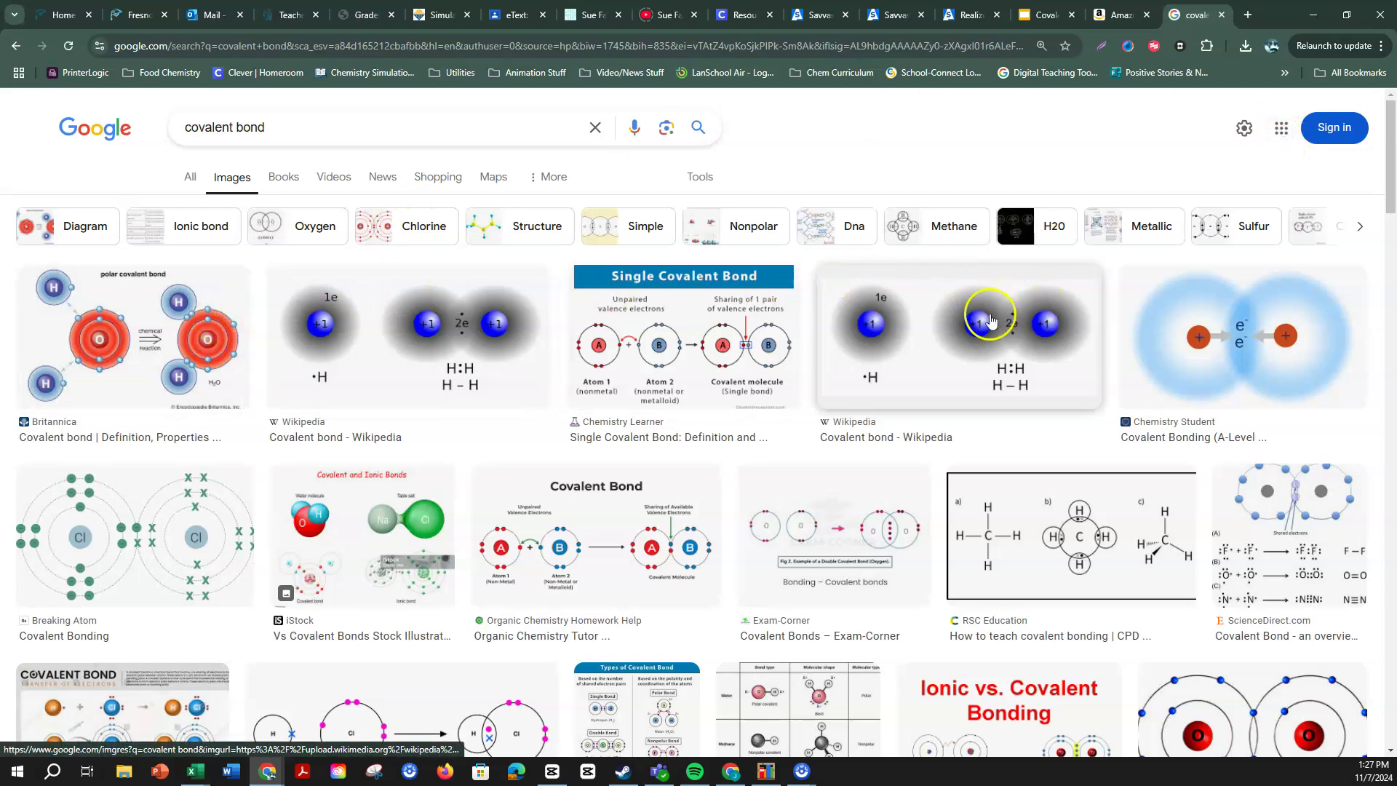
left_click(426, 325)
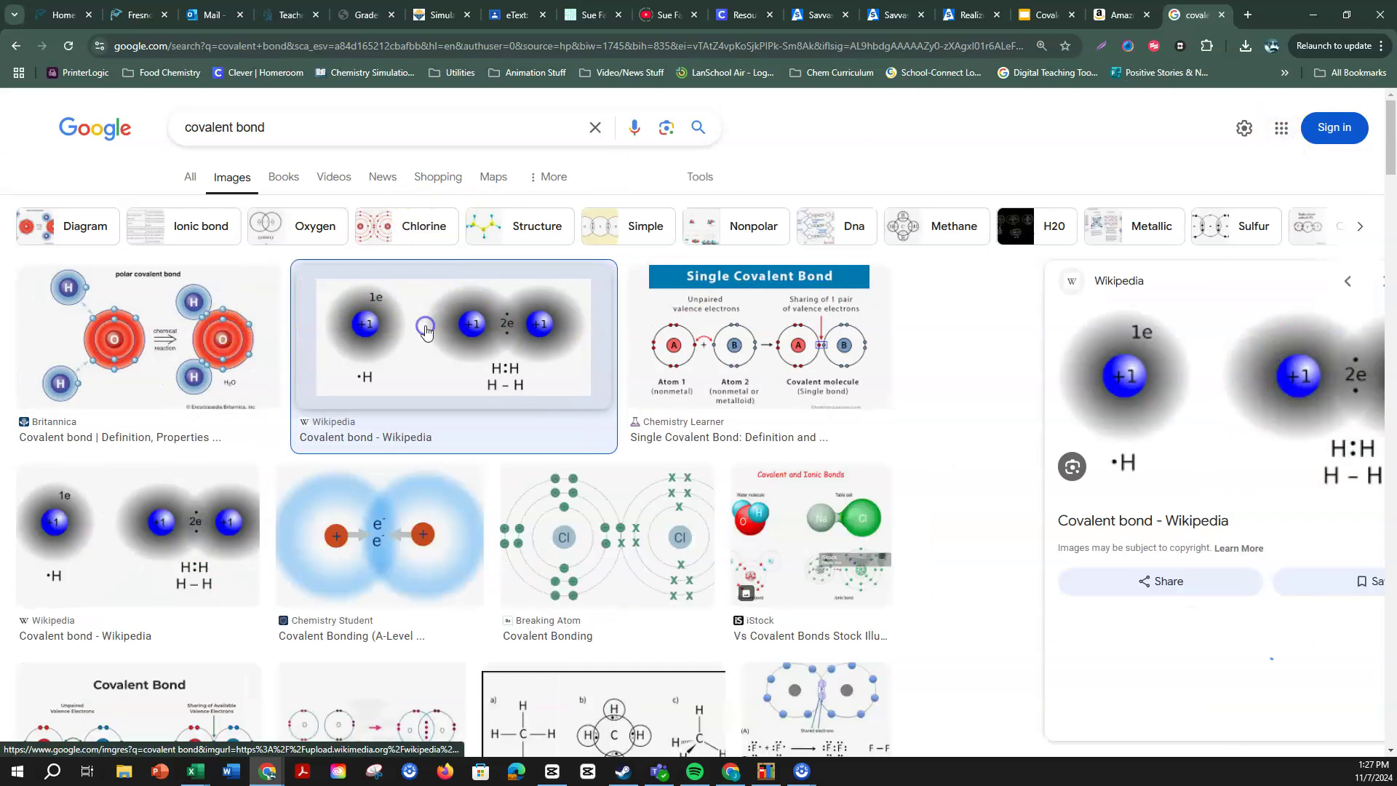
right_click(1107, 378)
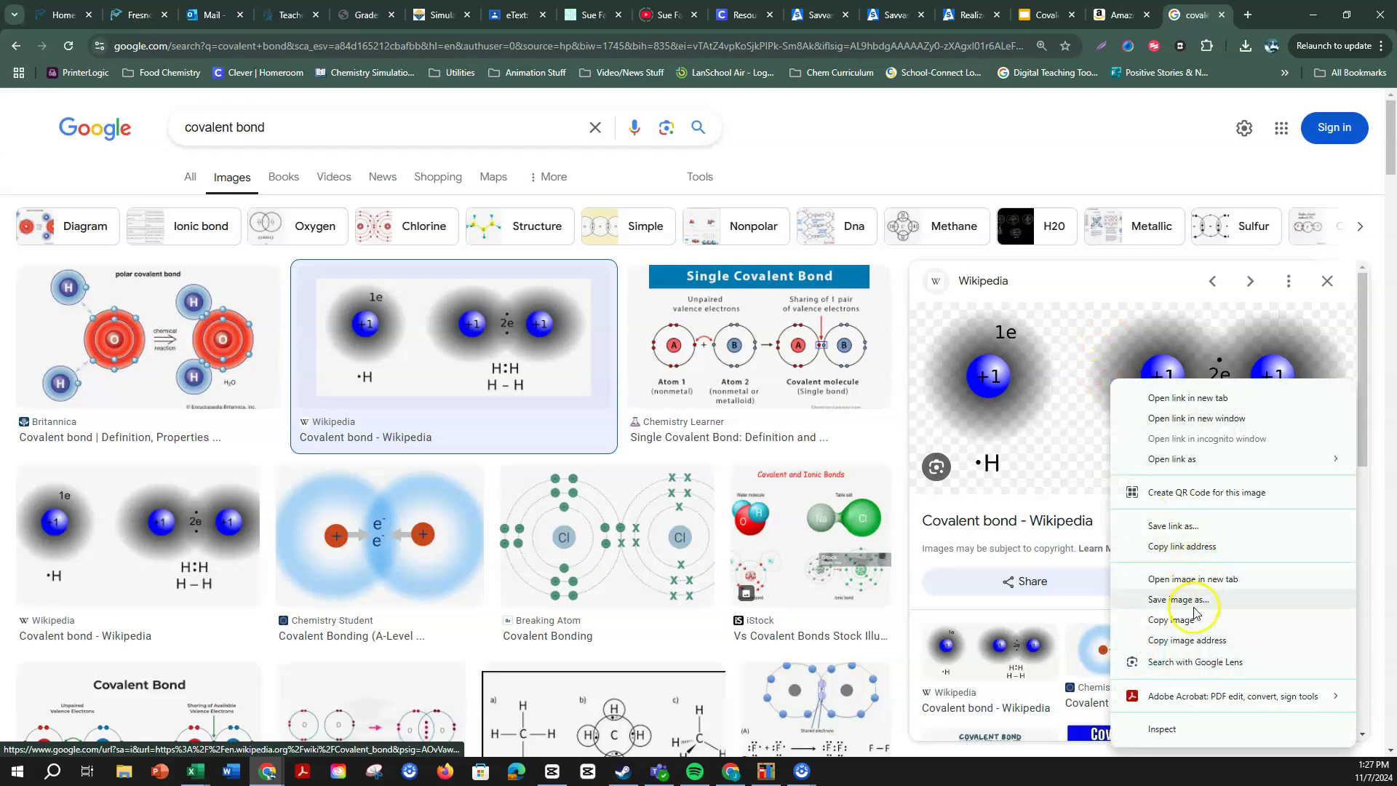
left_click(1191, 622)
Paste the hydrogen diagram into the Covalent Bonds slide's image box, resized to fit.
left_click(1045, 15)
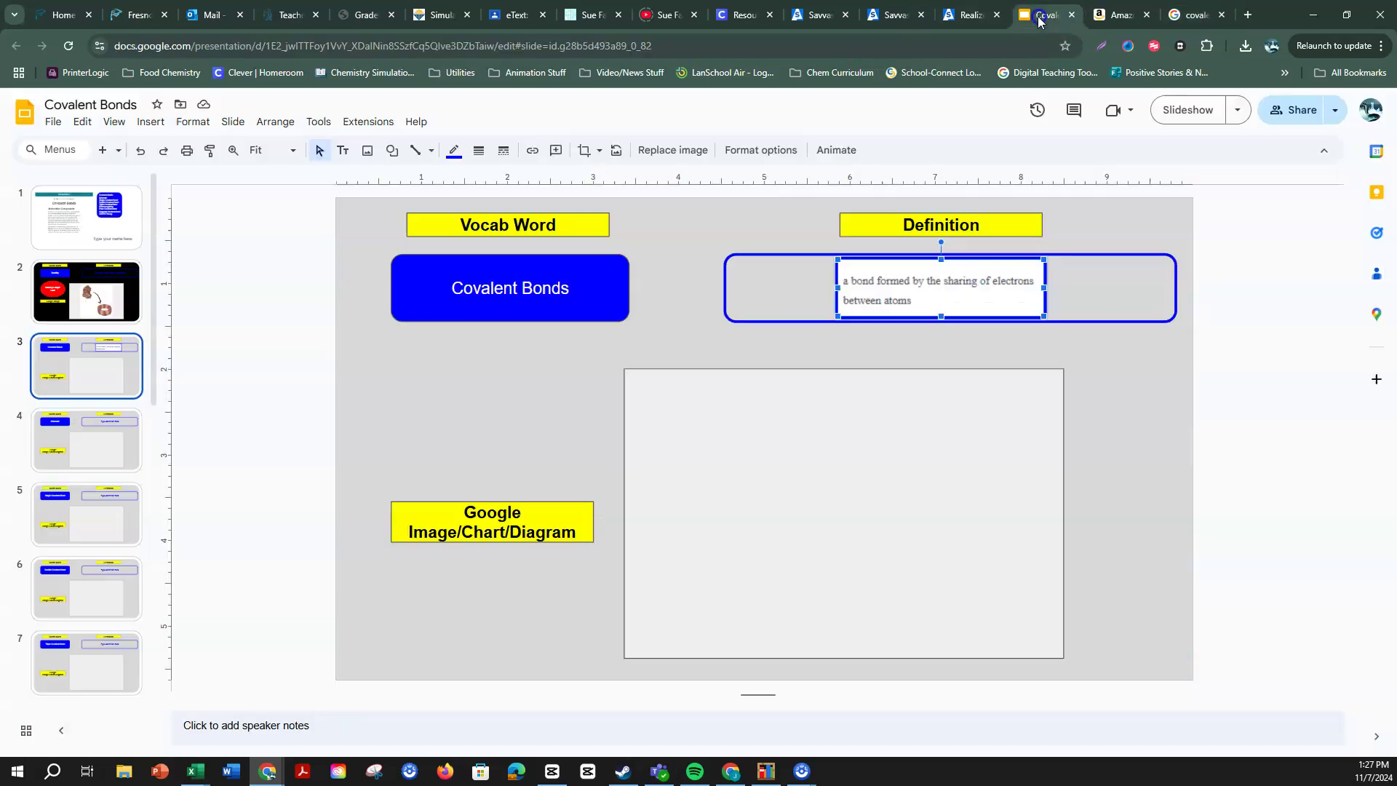
left_click(849, 448)
key("ctrl+v")
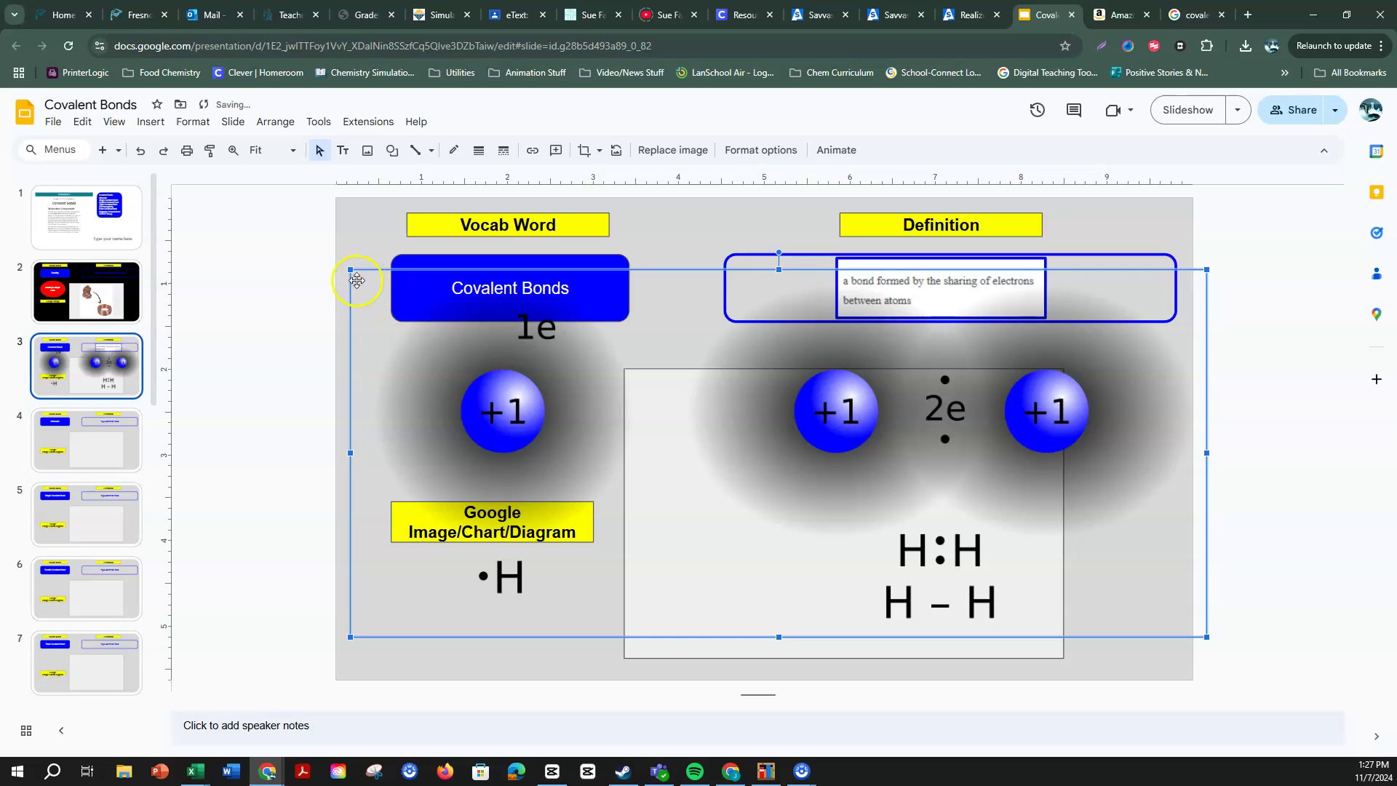
mouse_move(350, 269)
left_mouse_down()
mouse_move(876, 461)
mouse_move(762, 479)
left_mouse_up()
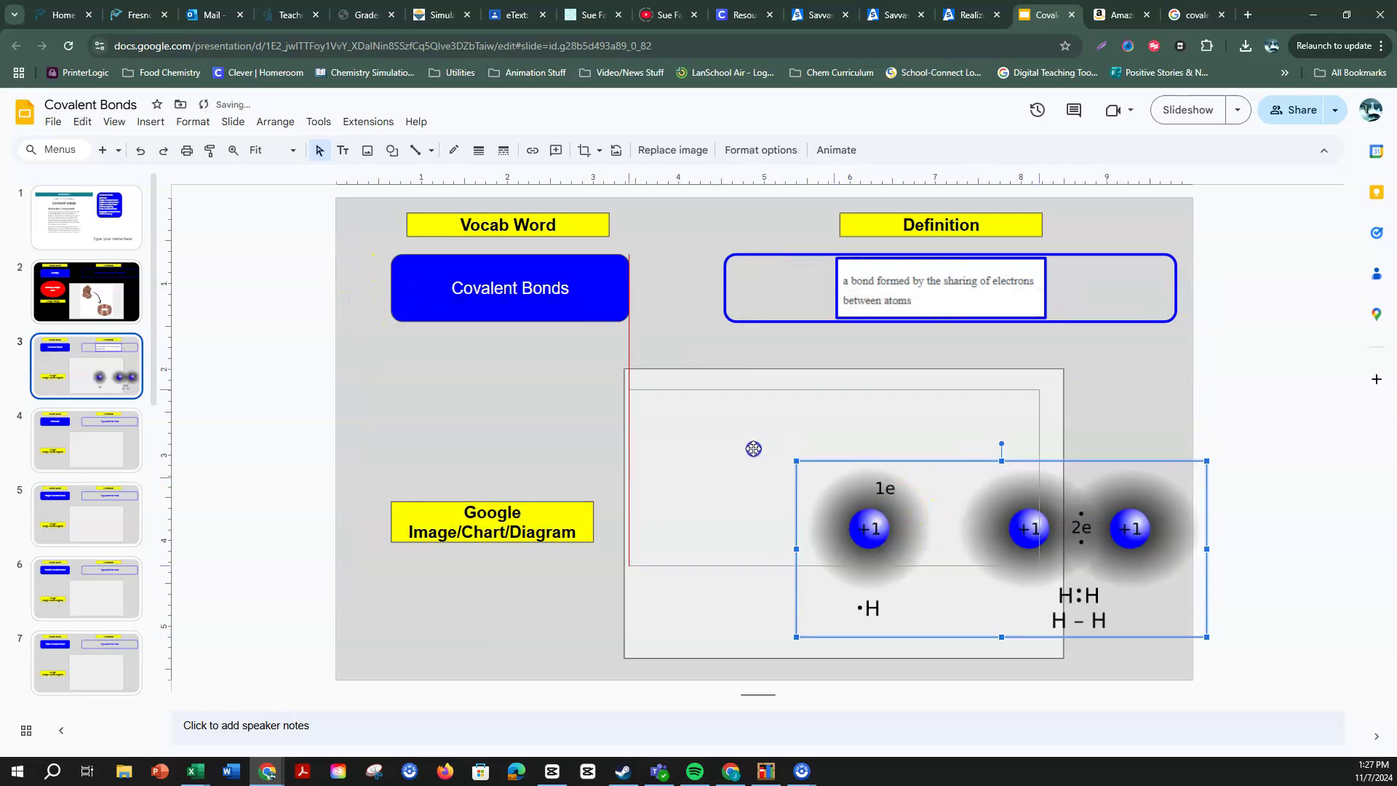
left_click(94, 456)
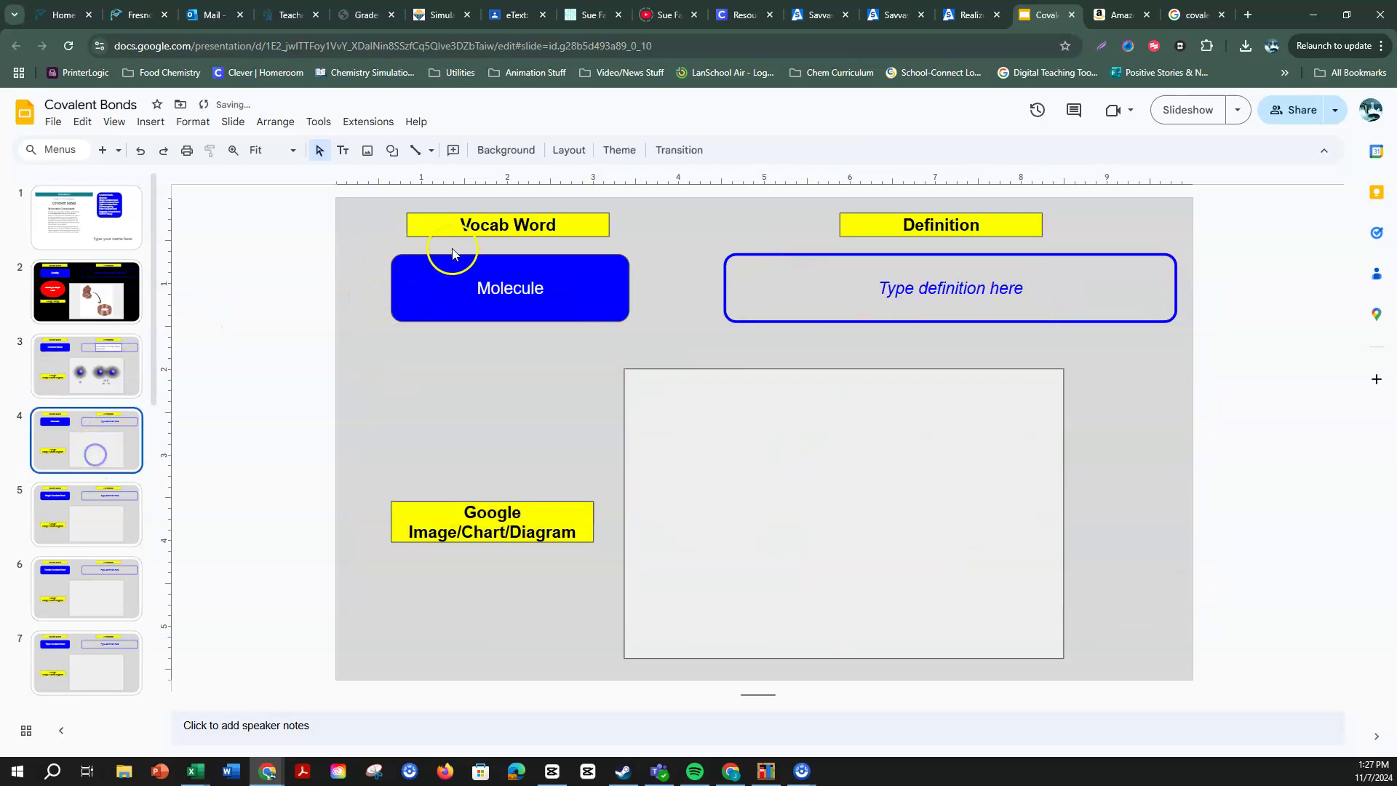
Open the molecule glossary definition in Realize and copy a screenshot of it.
left_click(971, 15)
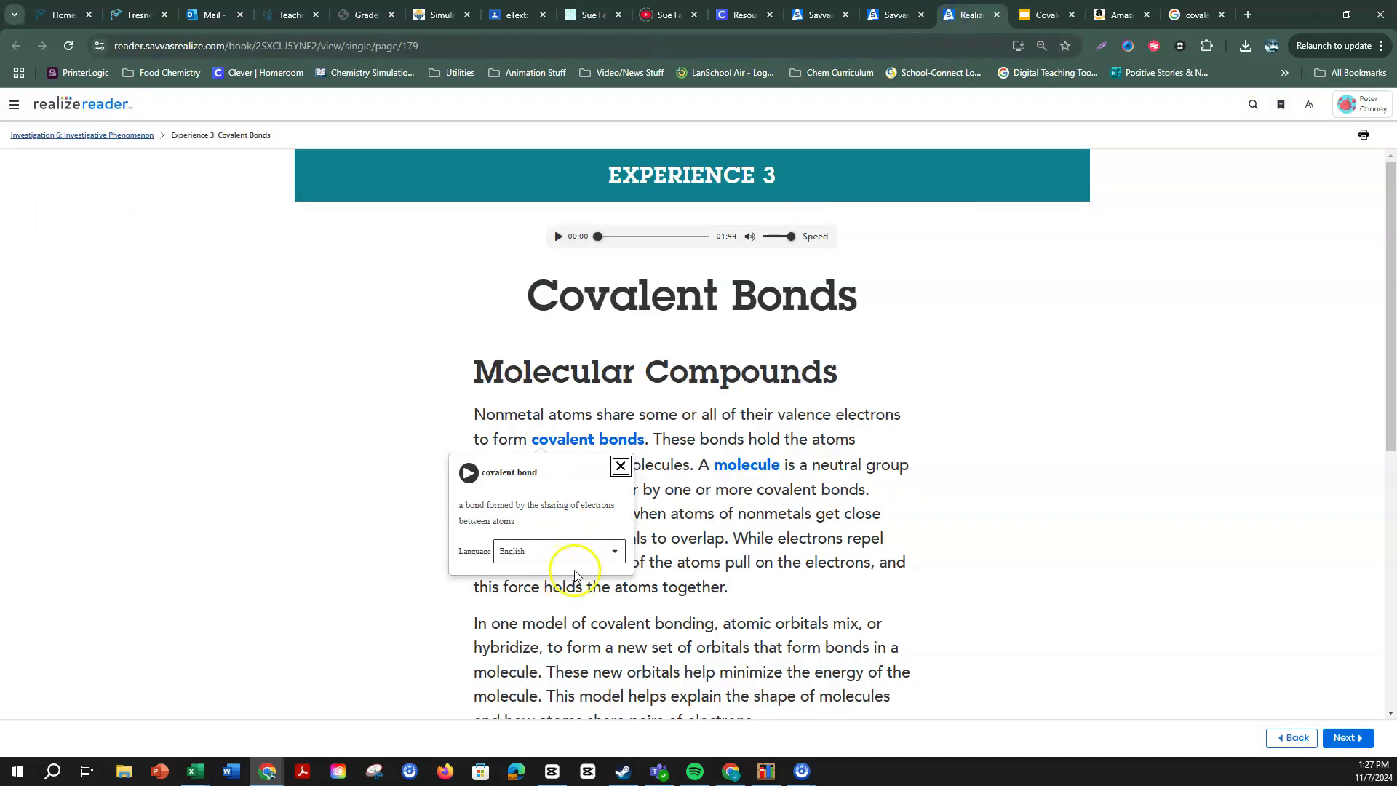
left_click(619, 467)
left_click(736, 464)
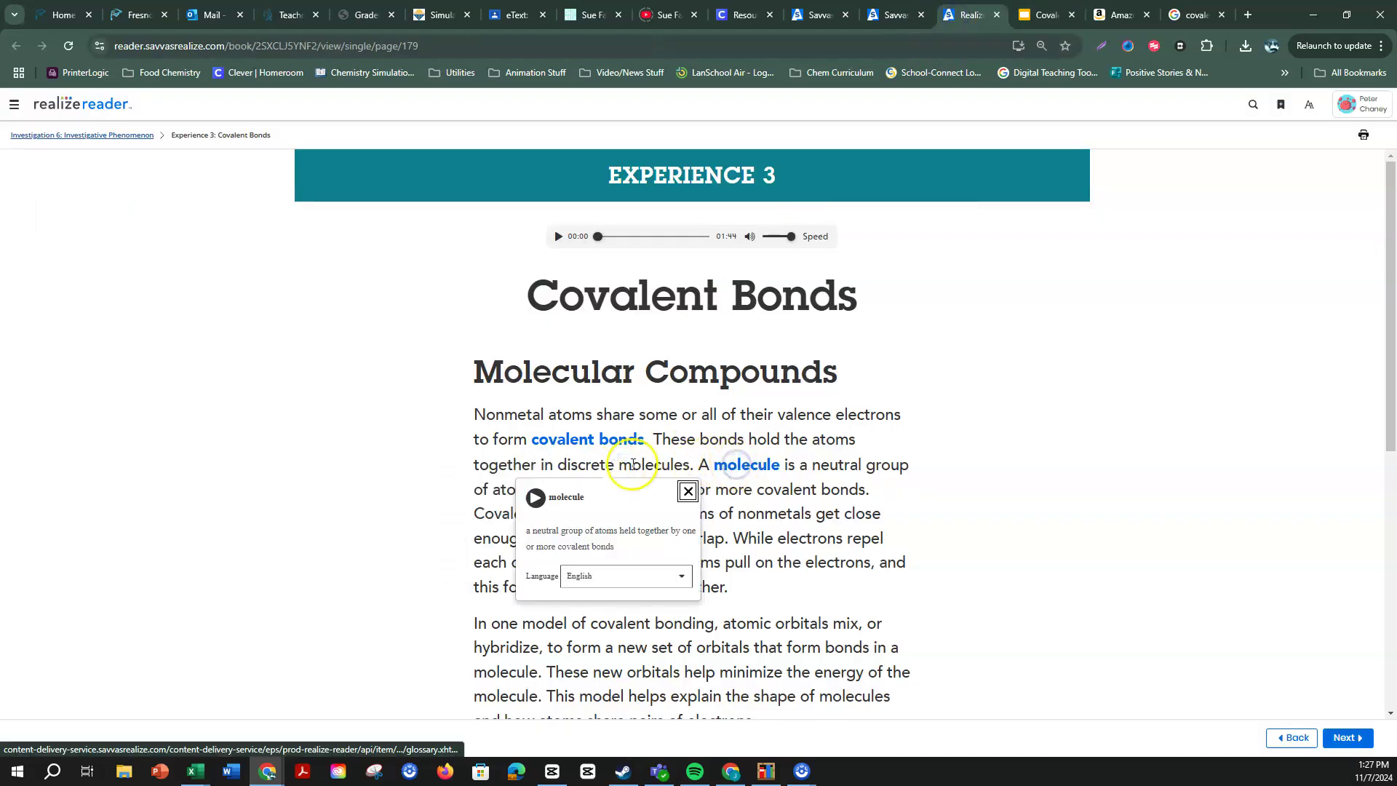
left_click(1101, 45)
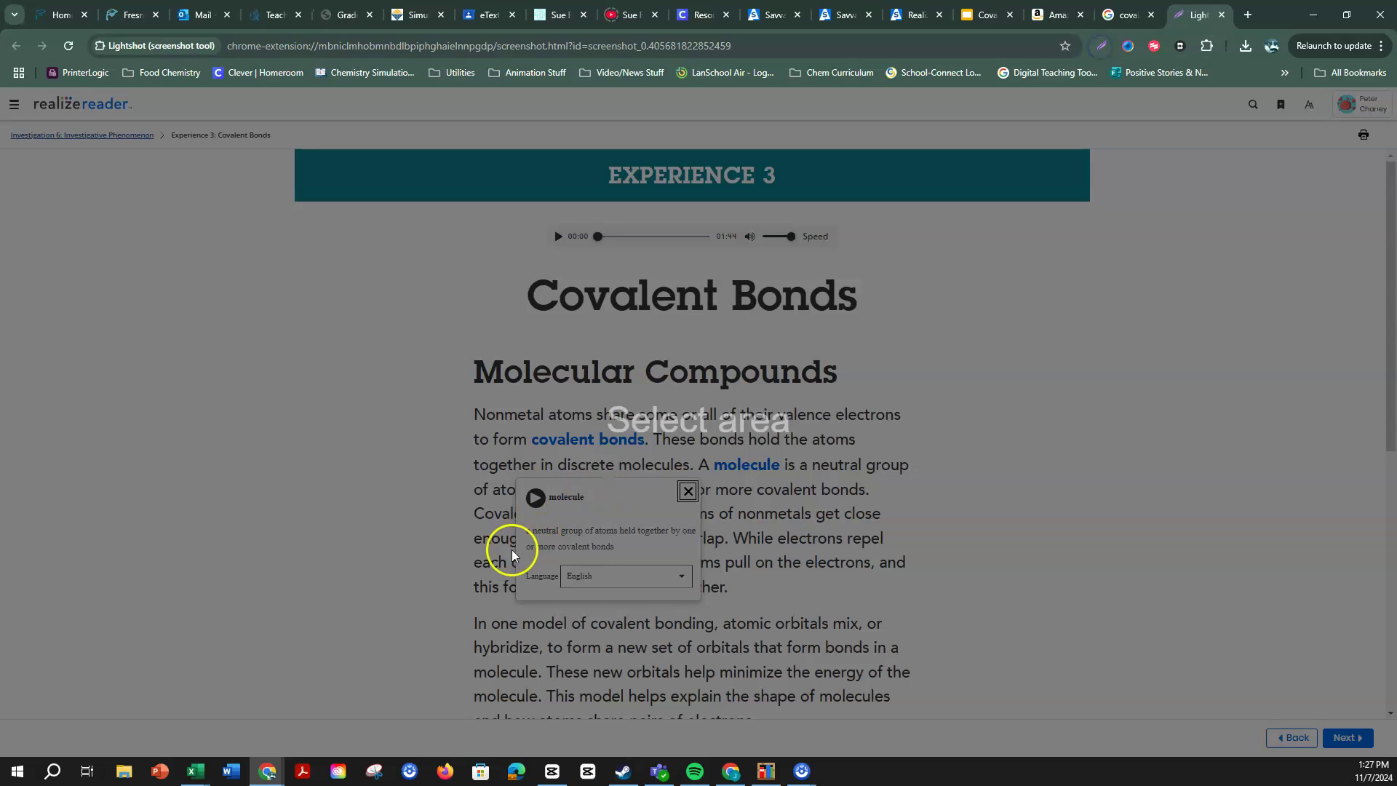
left_click_drag(519, 521, 697, 560)
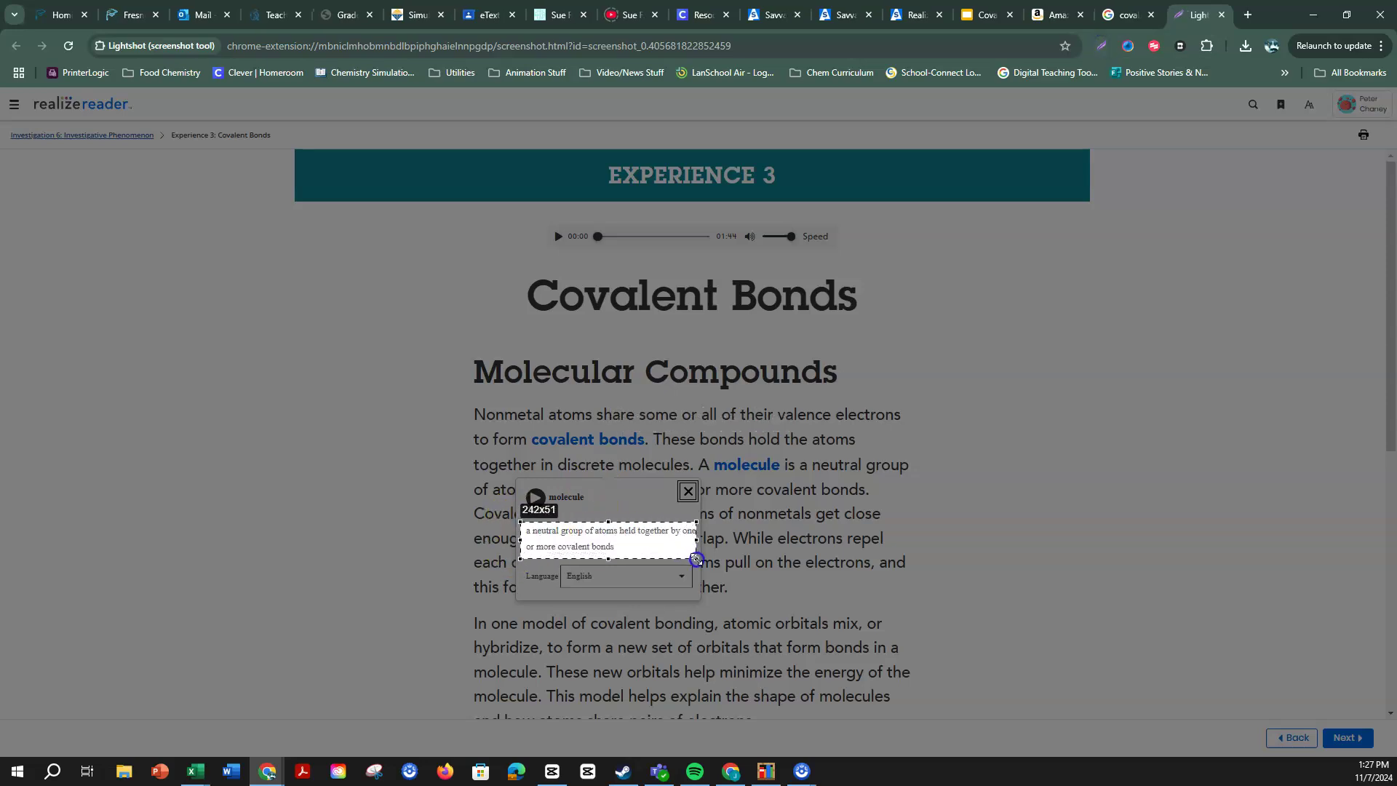
left_click(639, 574)
Paste the molecule definition screenshot into the Molecule slide's Definition box.
left_click(1040, 15)
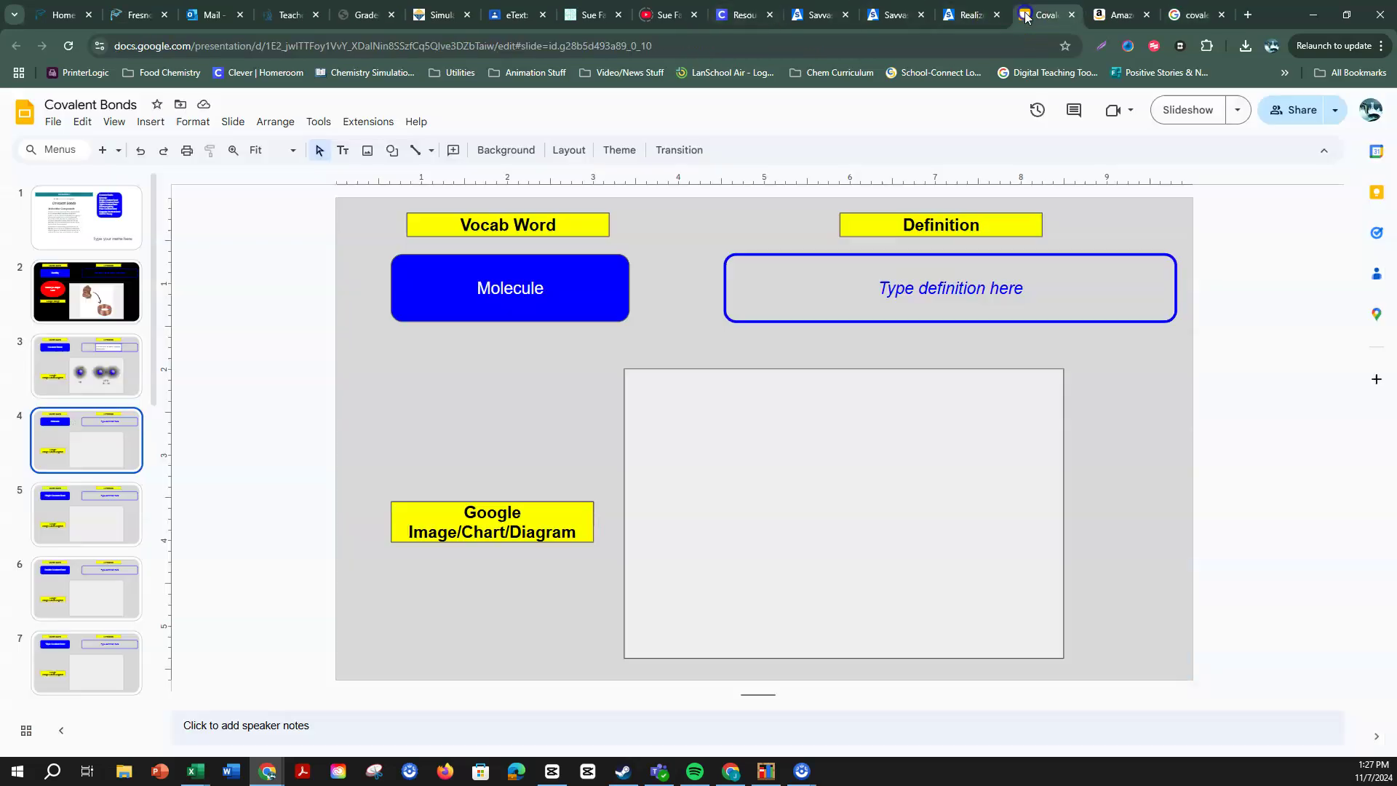
left_click(873, 288)
key("ctrl+v")
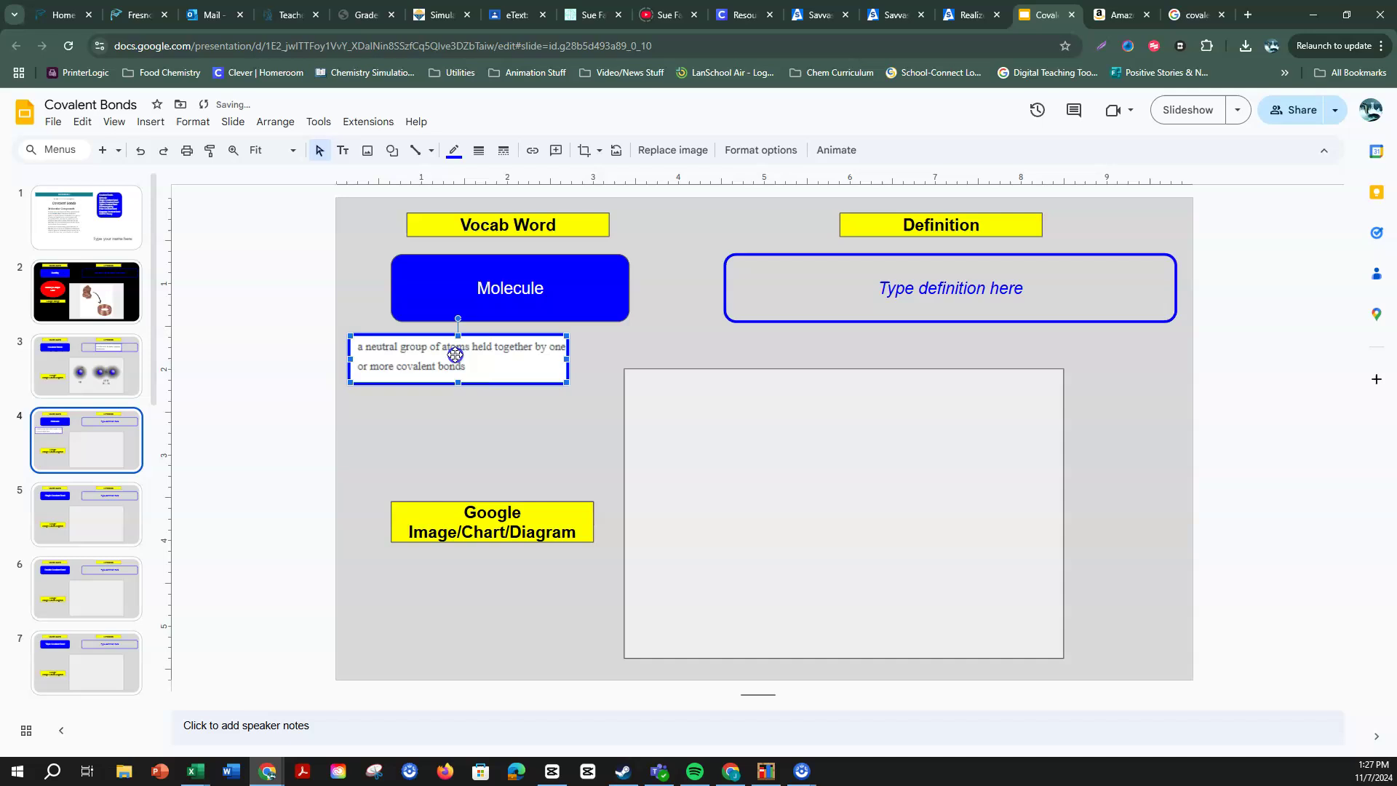
left_click_drag(455, 354, 938, 284)
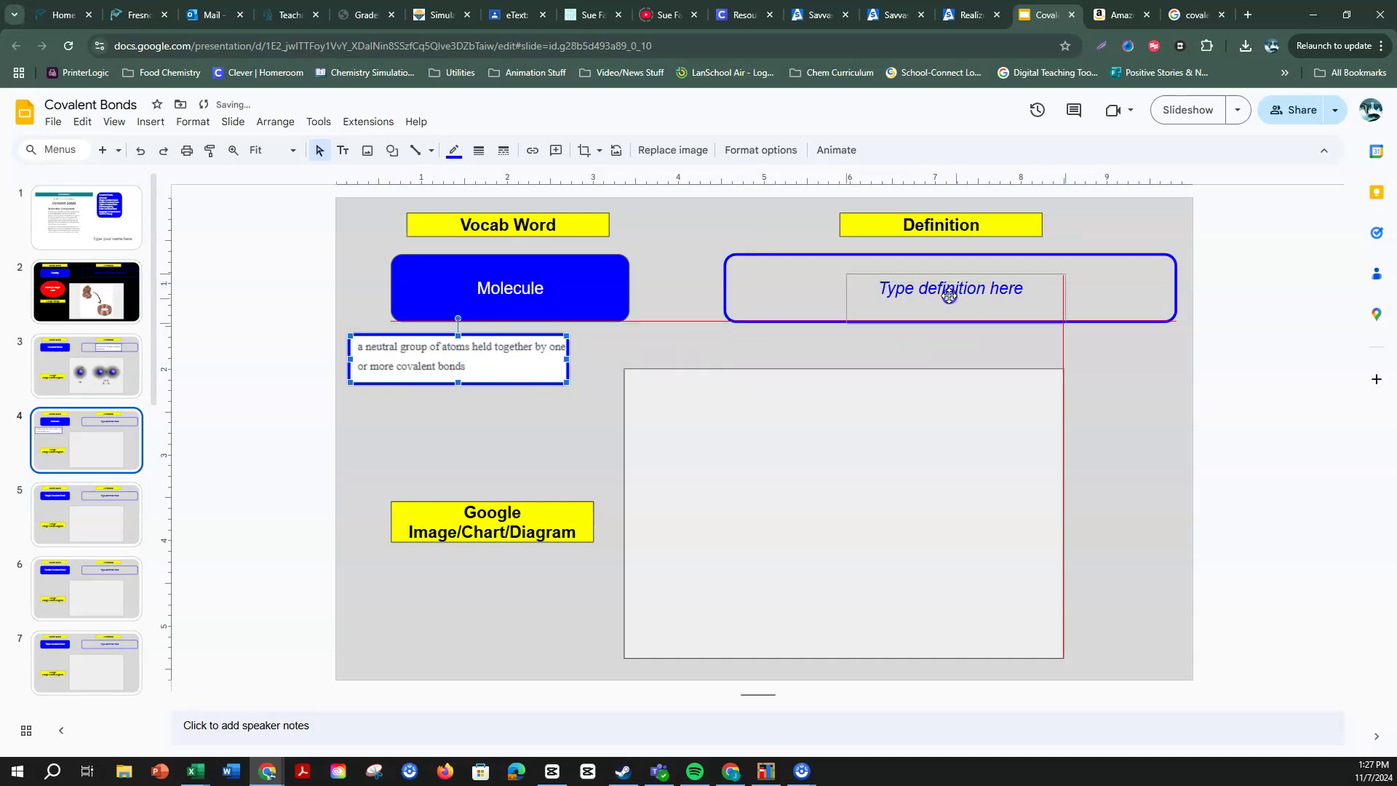
Replace the image search with 'molecule' and copy the Britannica Kids water-molecule diagram.
left_click(1197, 15)
triple_click(235, 121)
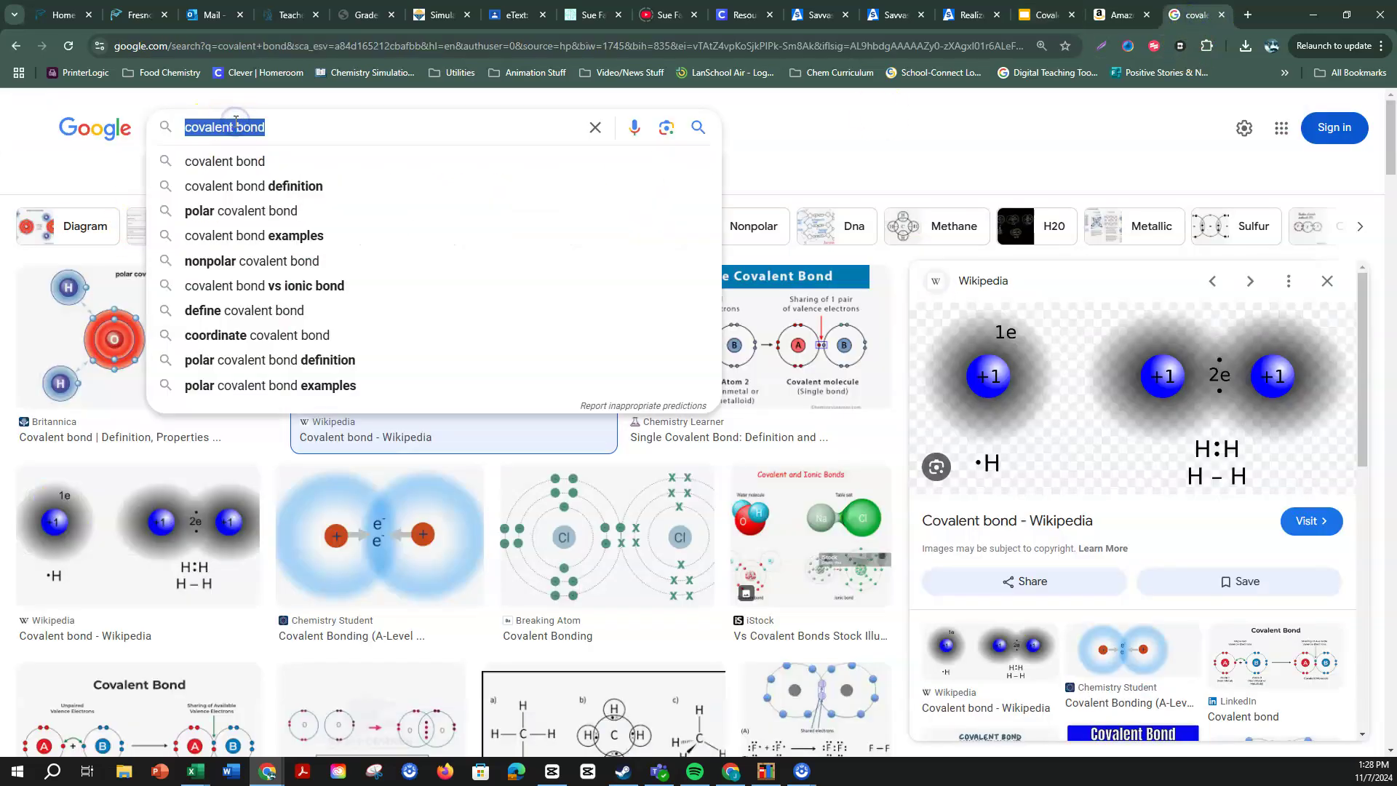
type("molecu")
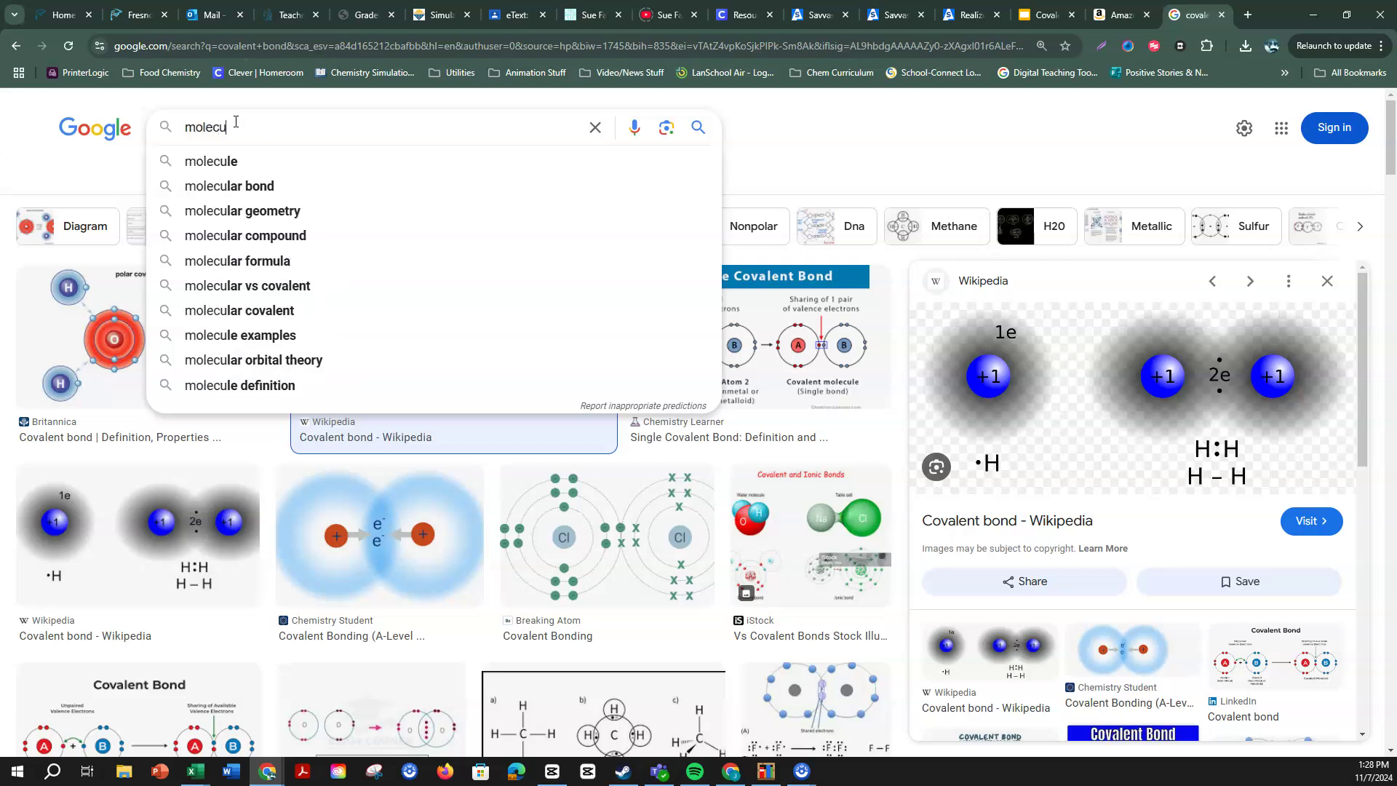
type("le")
key("Return")
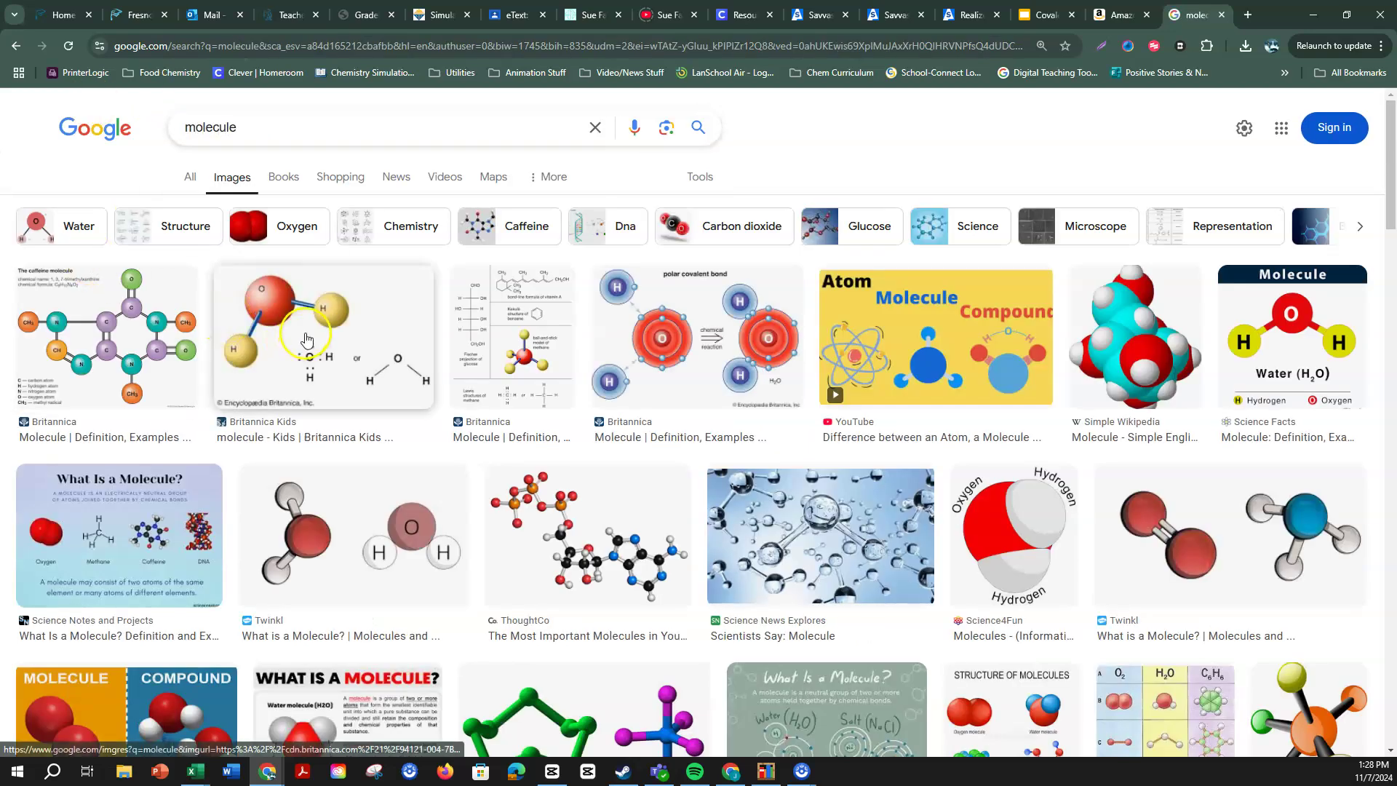
left_click(302, 335)
right_click(1097, 356)
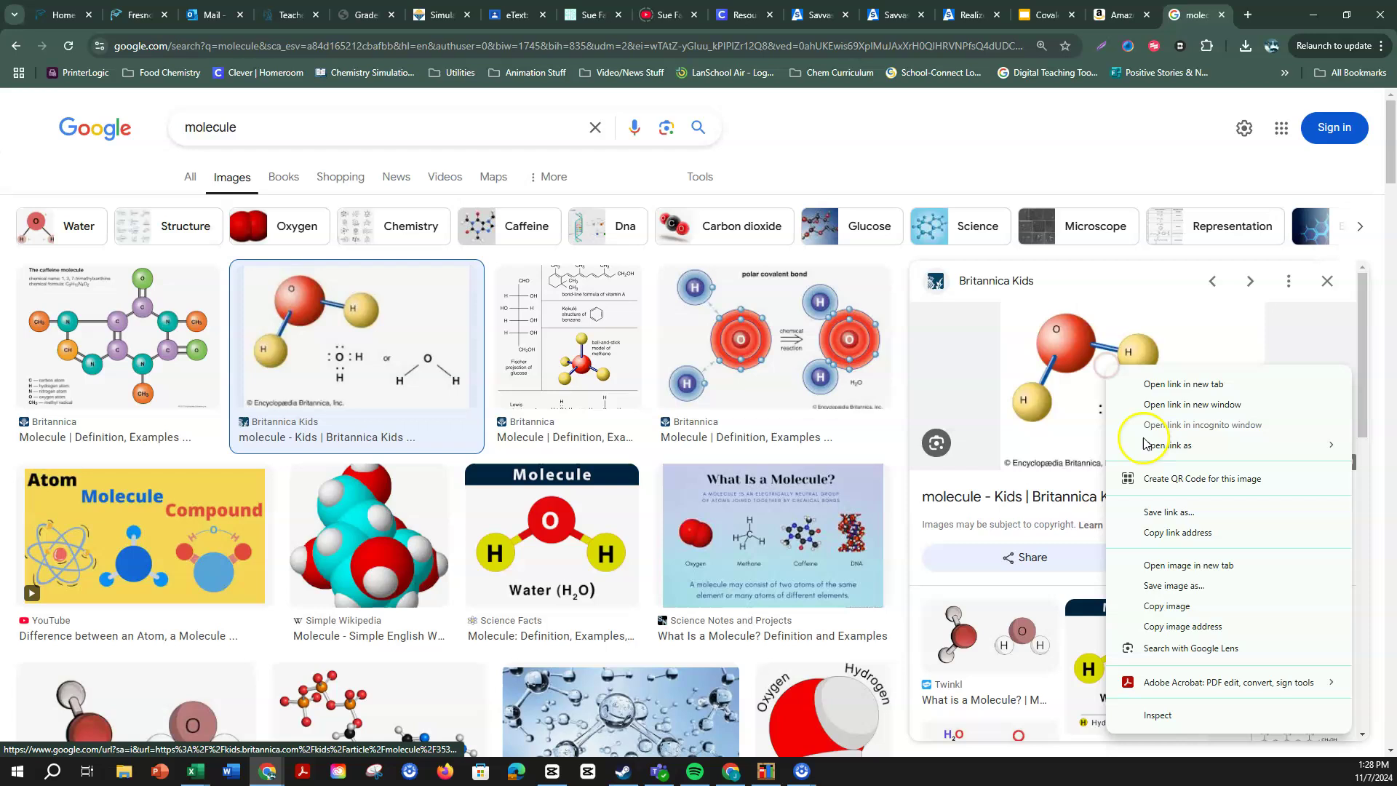
left_click(1169, 598)
Paste the water-molecule diagram into the Molecule slide's empty box and enlarge it to fill.
left_click(1046, 15)
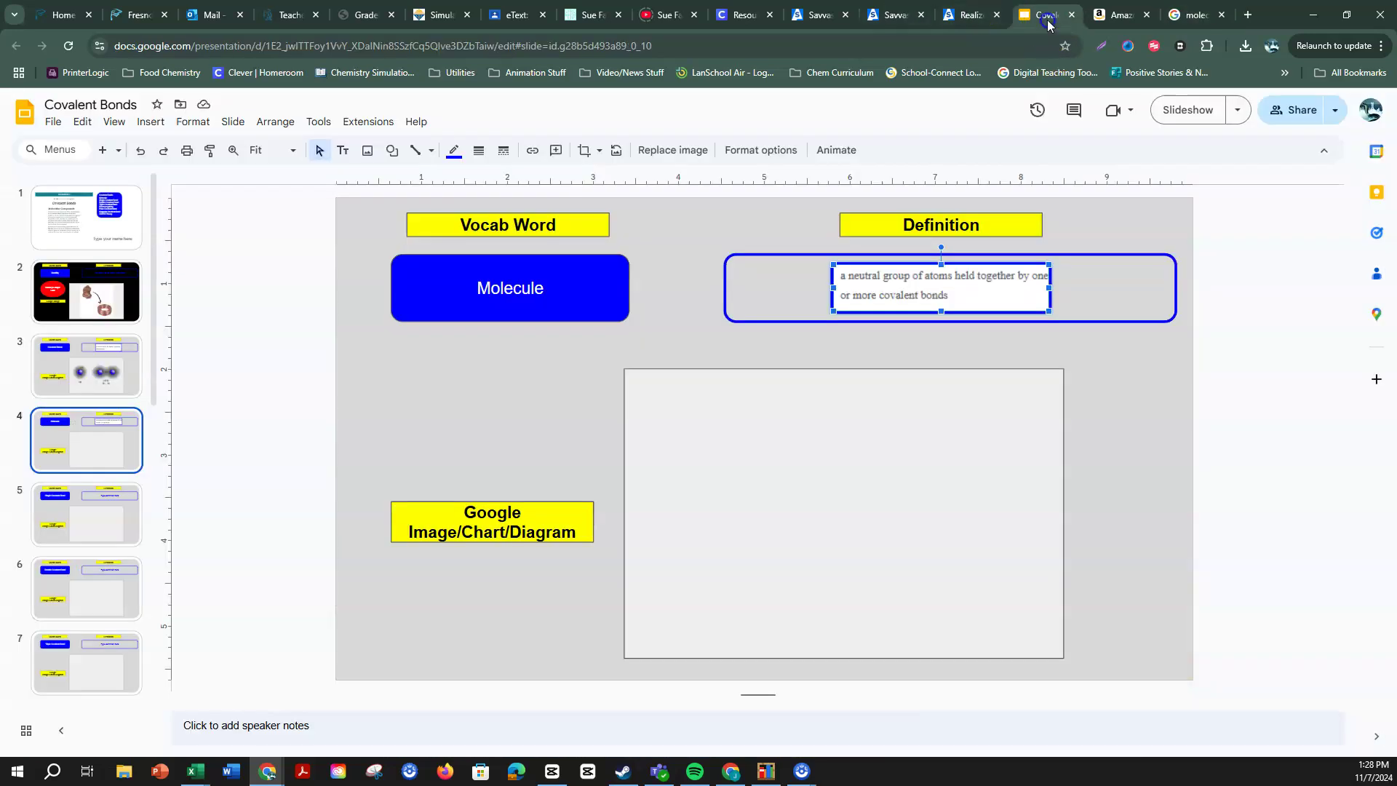
left_click(831, 457)
key("ctrl+v")
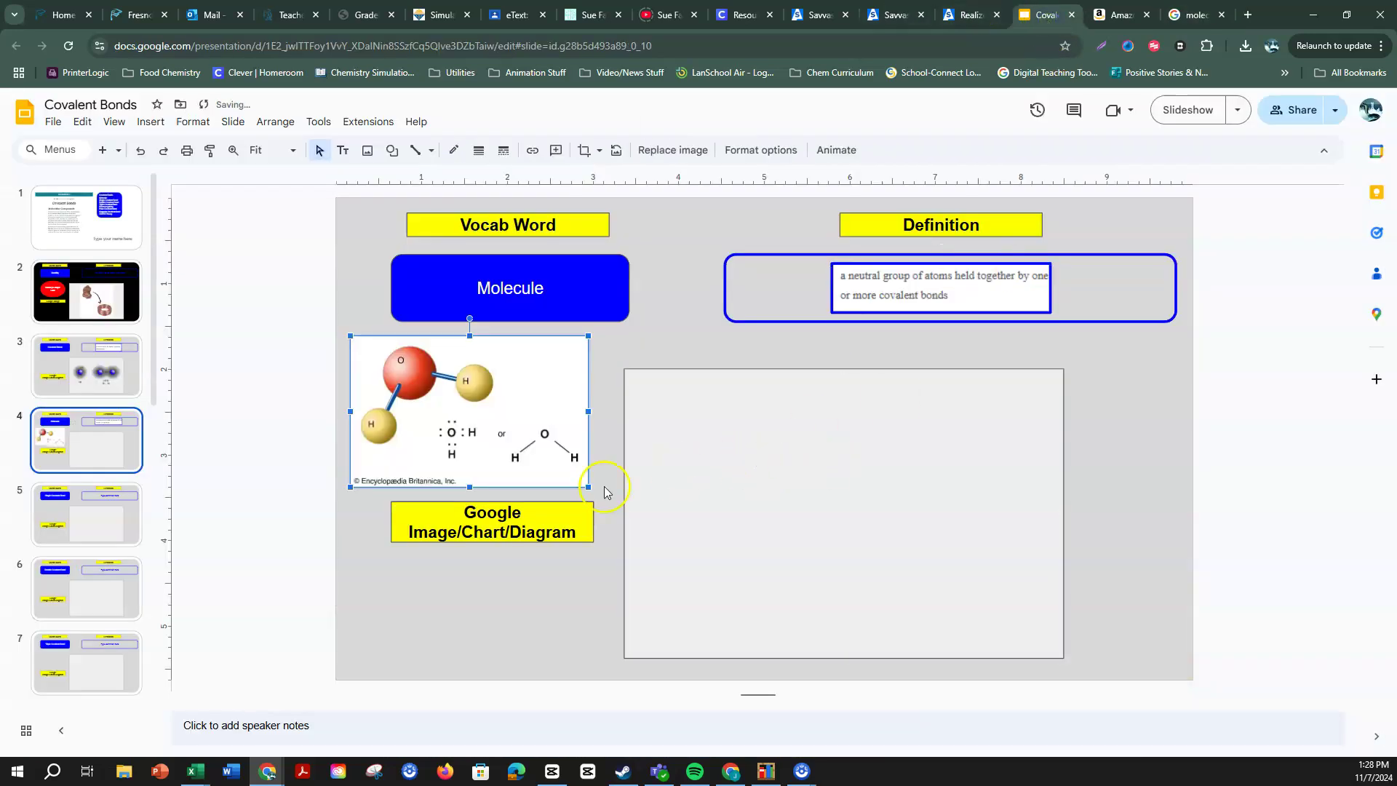
left_click_drag(473, 418, 762, 457)
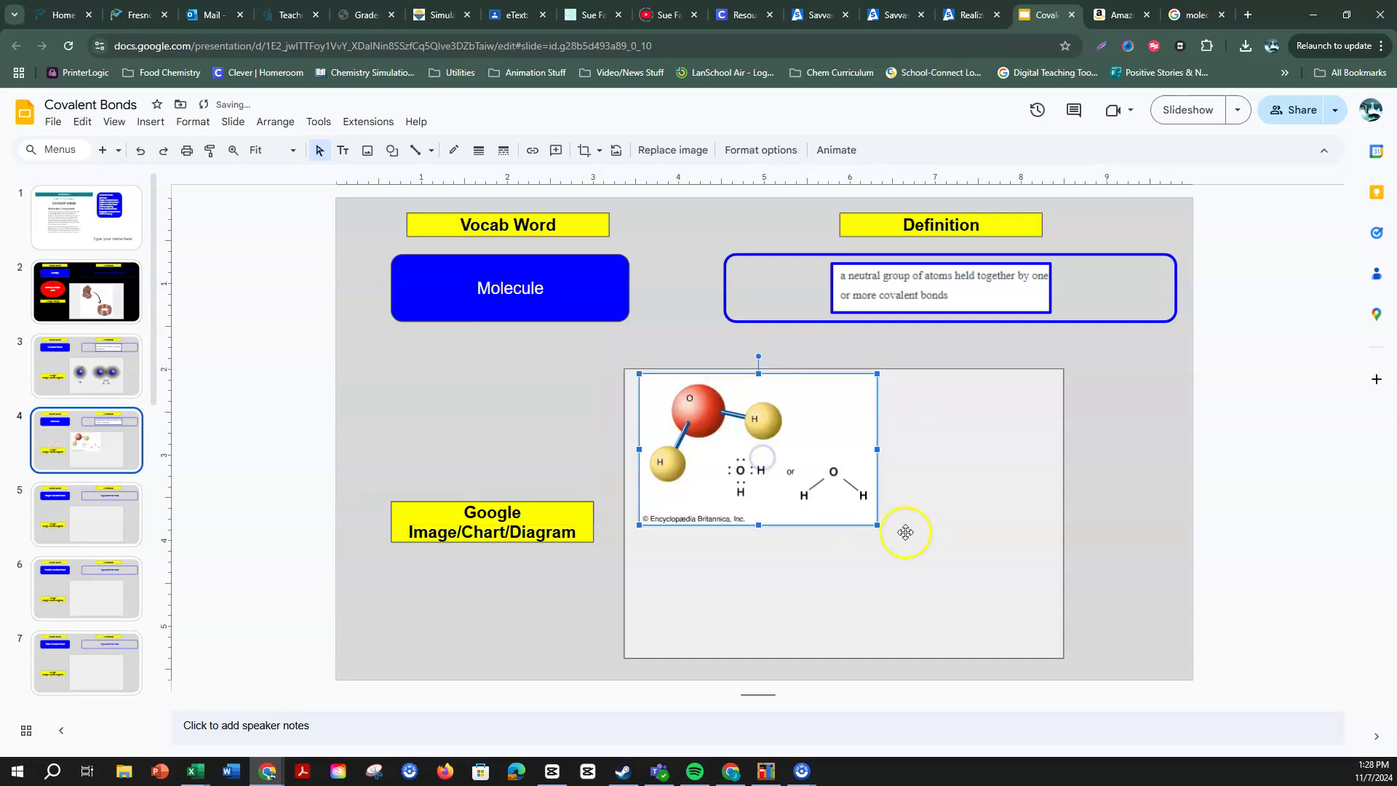
left_click_drag(877, 525, 1036, 617)
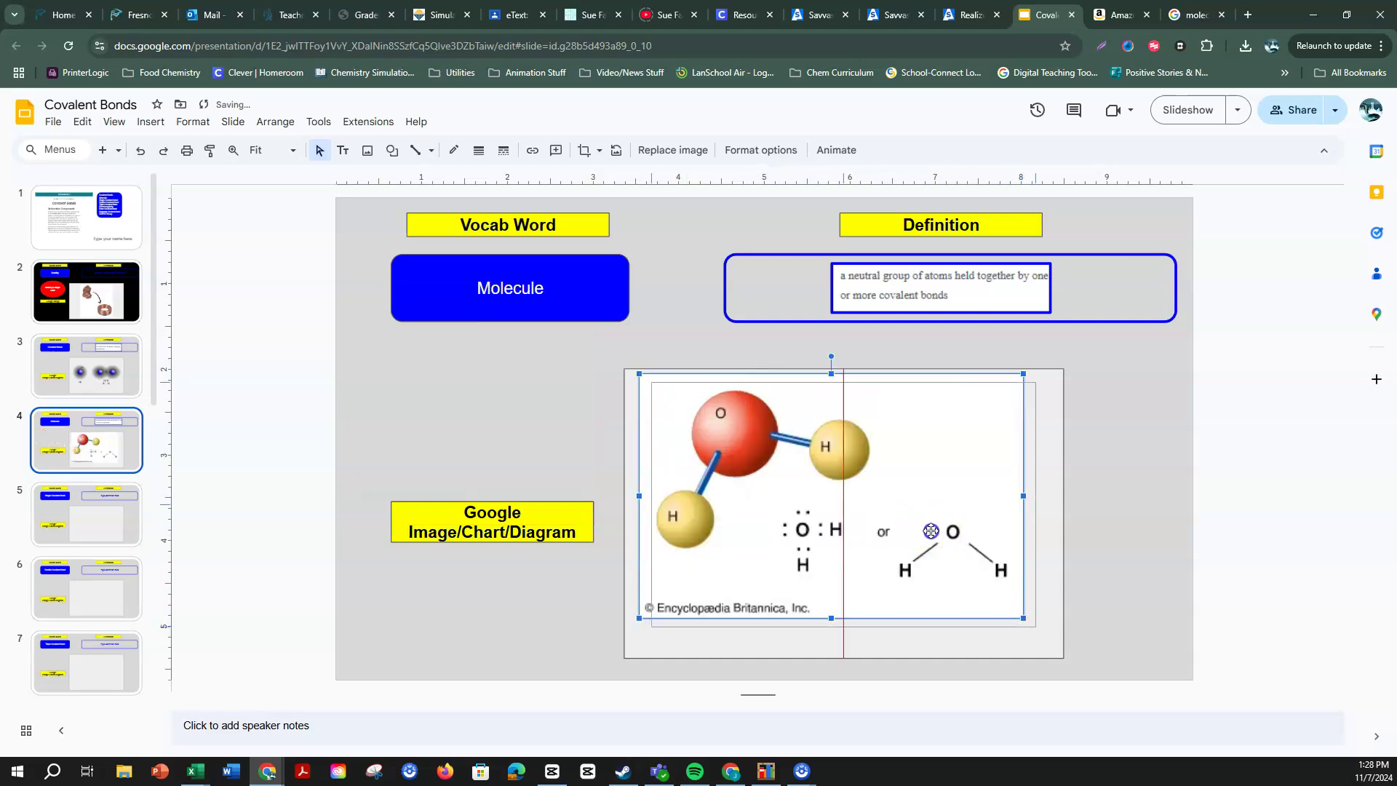
scroll(109, 457, "down", 5)
scroll(109, 457, "down", 4)
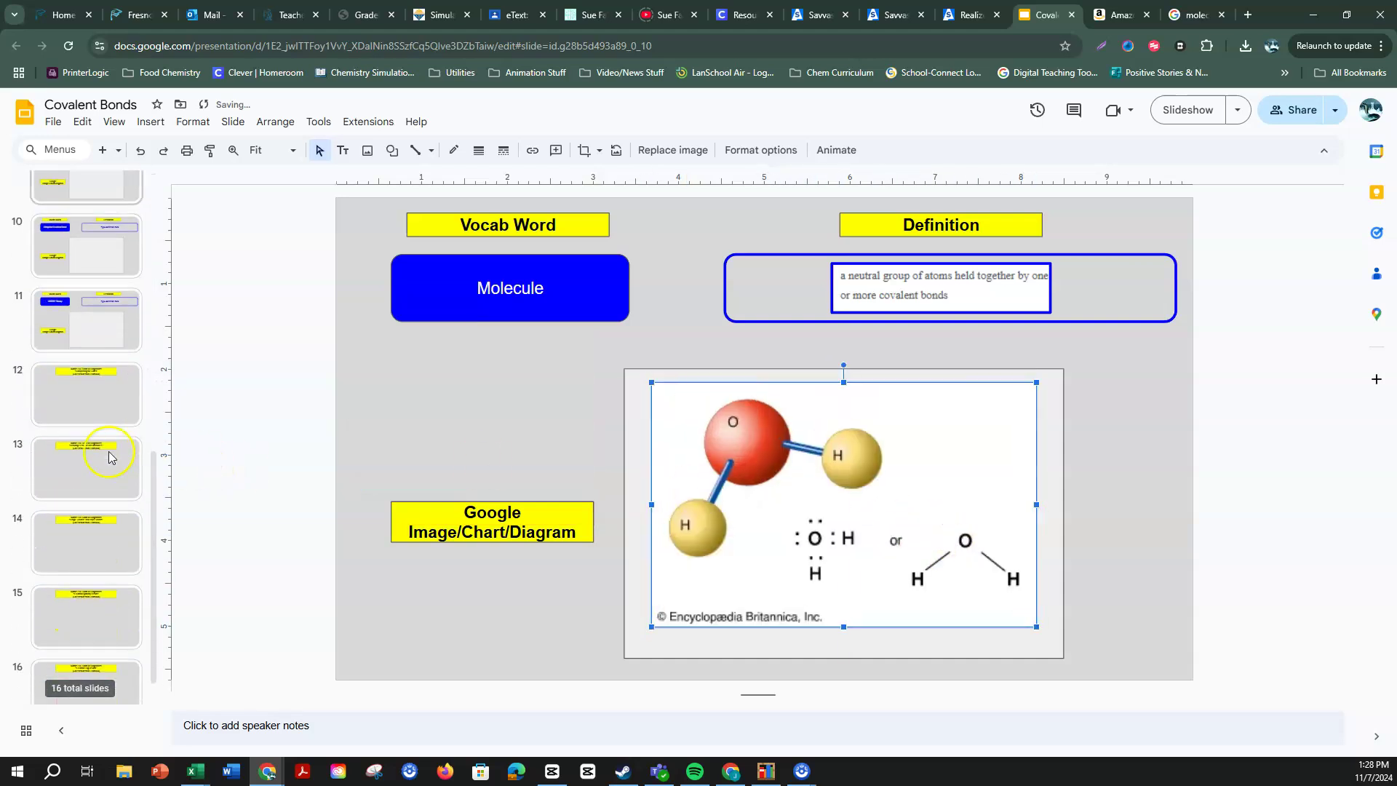
Browse slides 12 through 16, returning to the Completing the Octet slide.
left_click(72, 375)
left_click(80, 426)
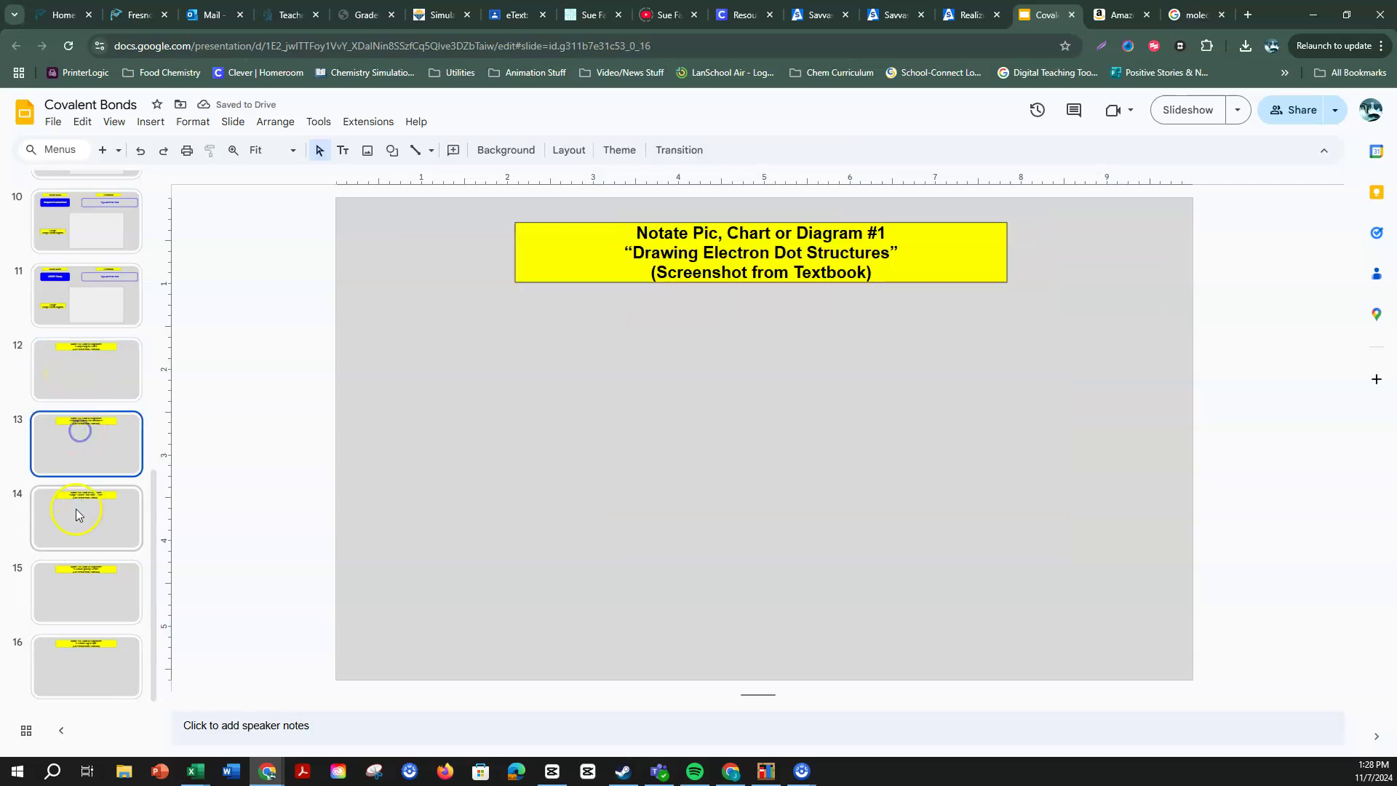
left_click(76, 508)
left_click(81, 579)
left_click(90, 669)
left_click(83, 378)
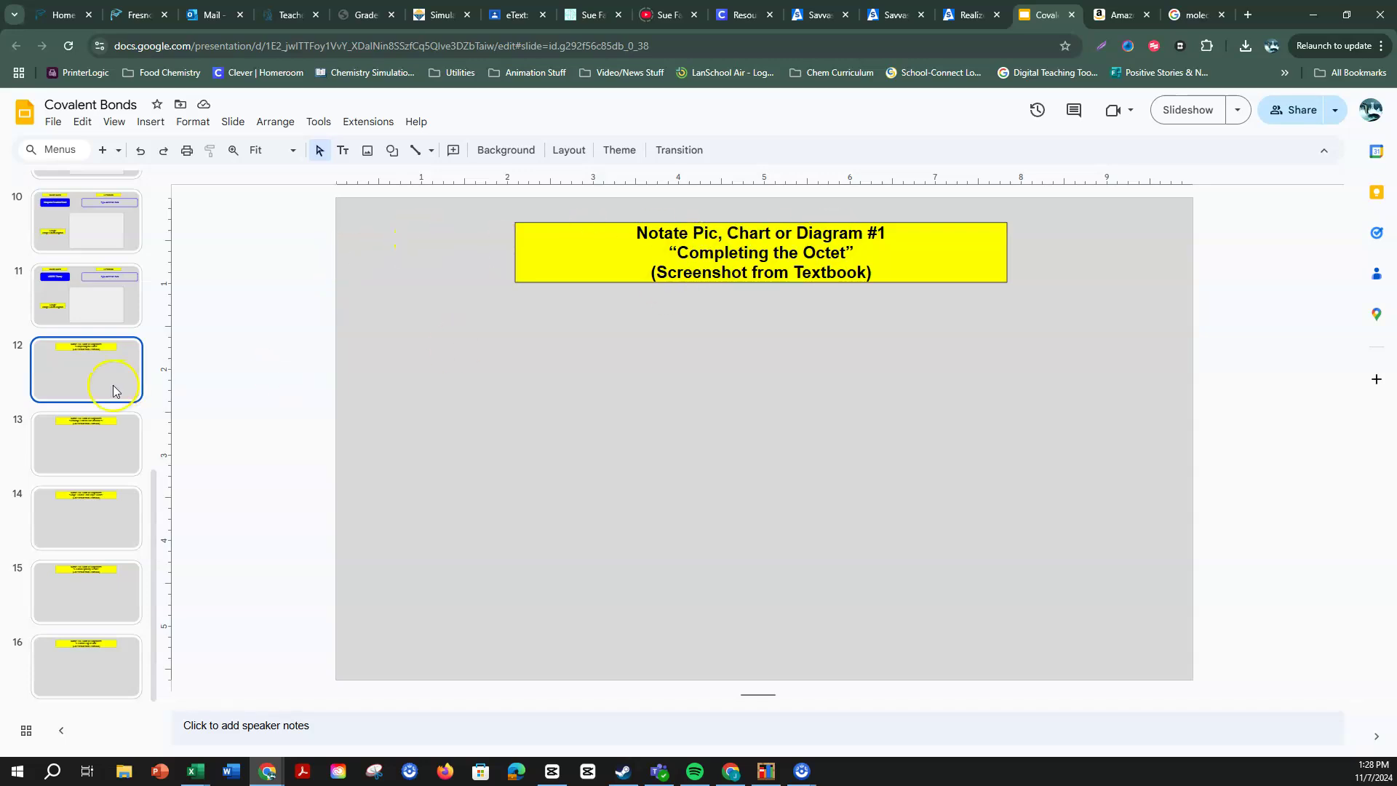
Recheck slides 13–14, then paste the textbook screenshot onto slide 12, Completing the Octet.
left_click(102, 449)
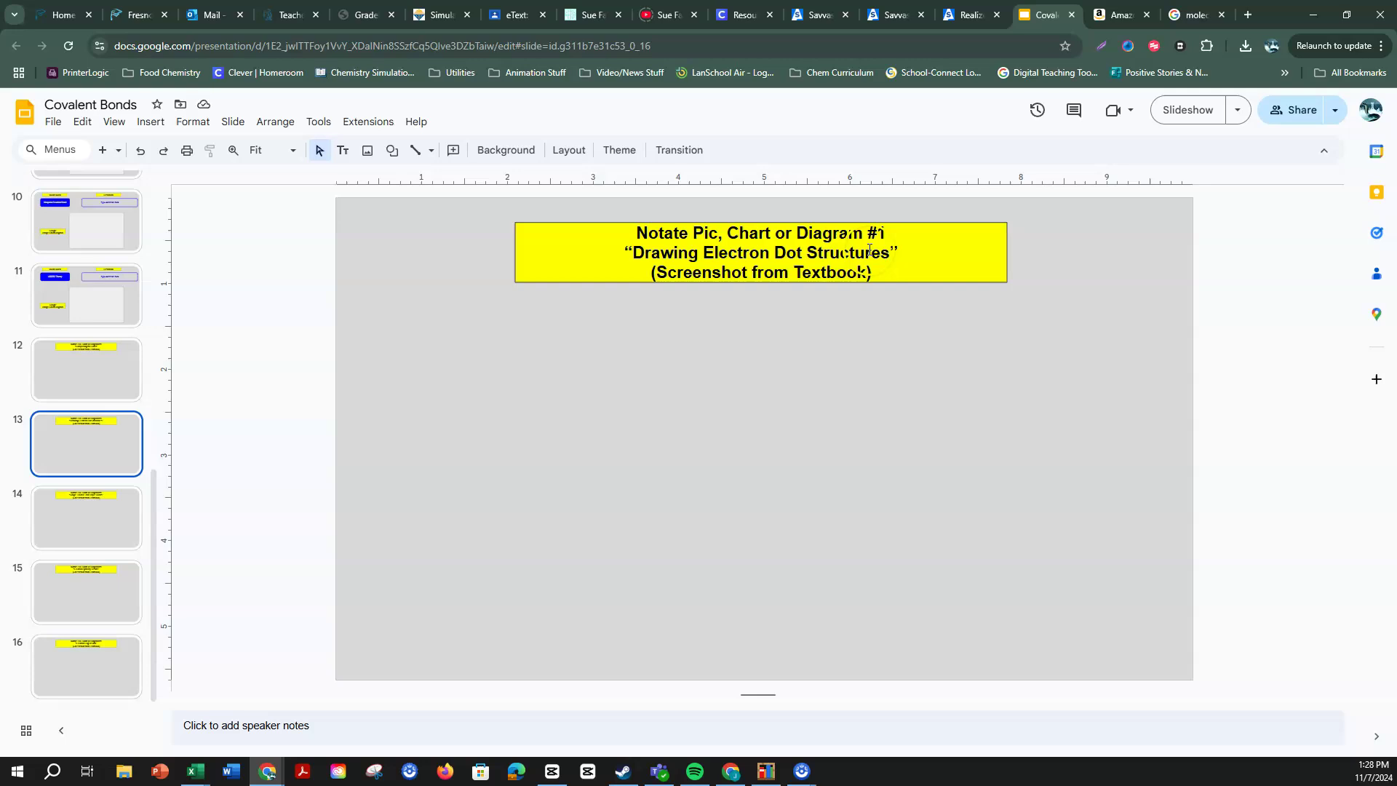
left_click(61, 521)
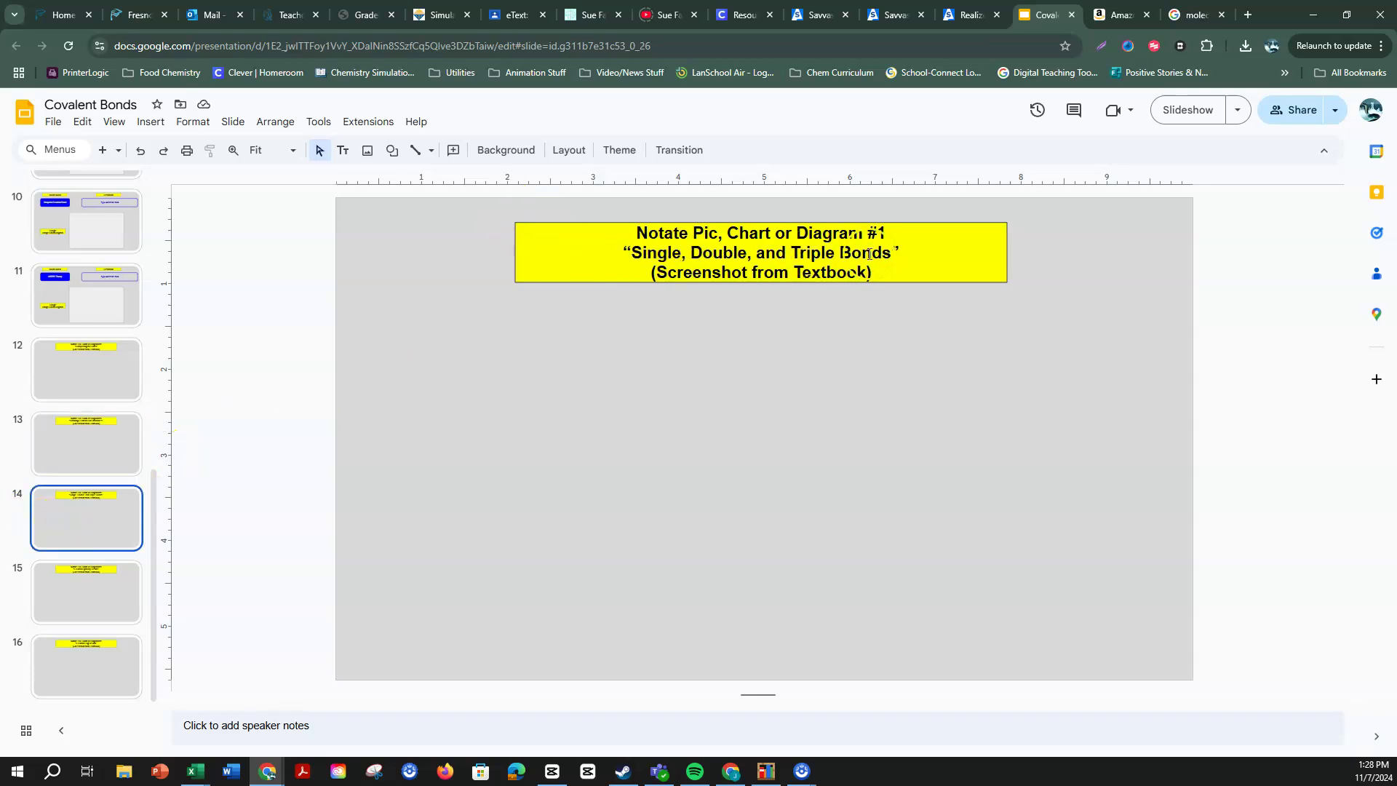
left_click(106, 430)
left_click(84, 357)
left_click(83, 443)
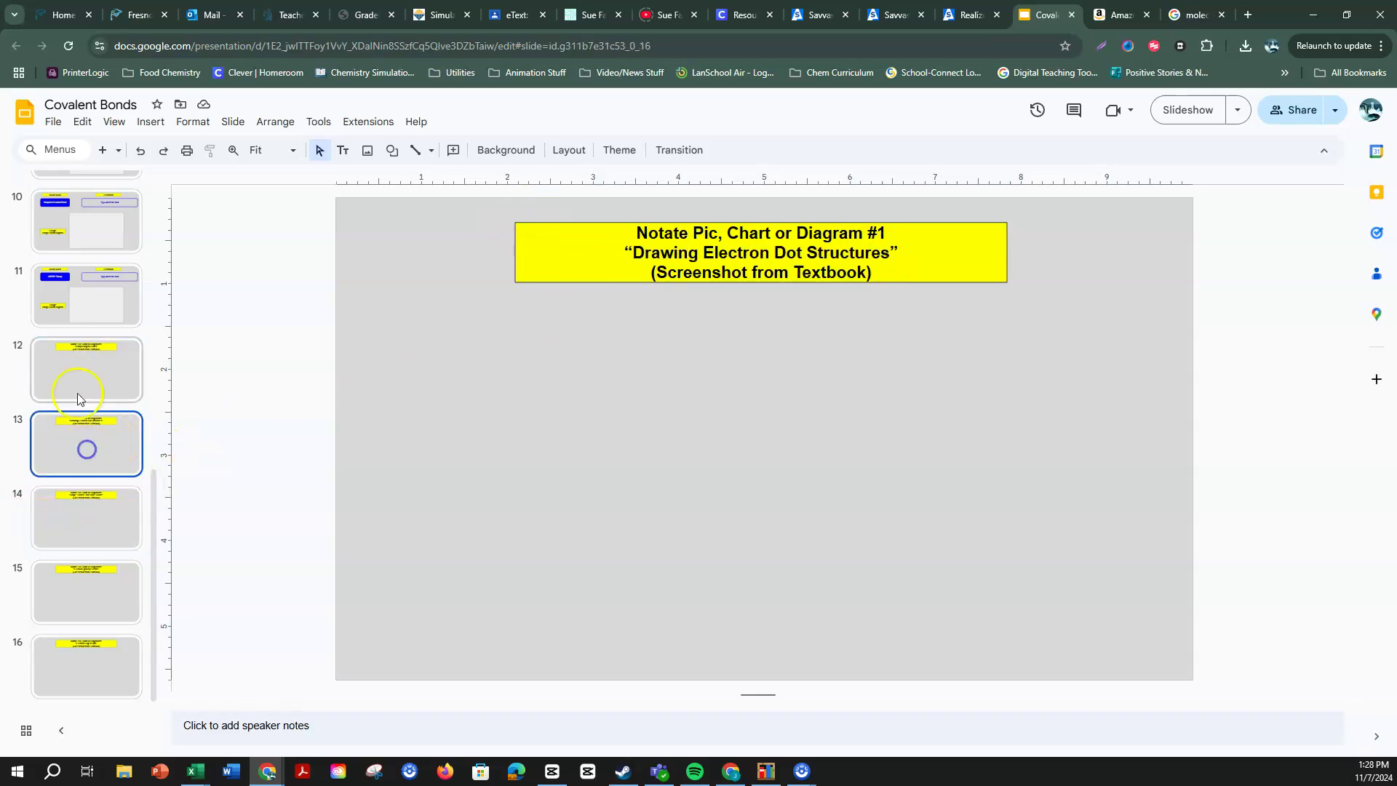
left_click(77, 381)
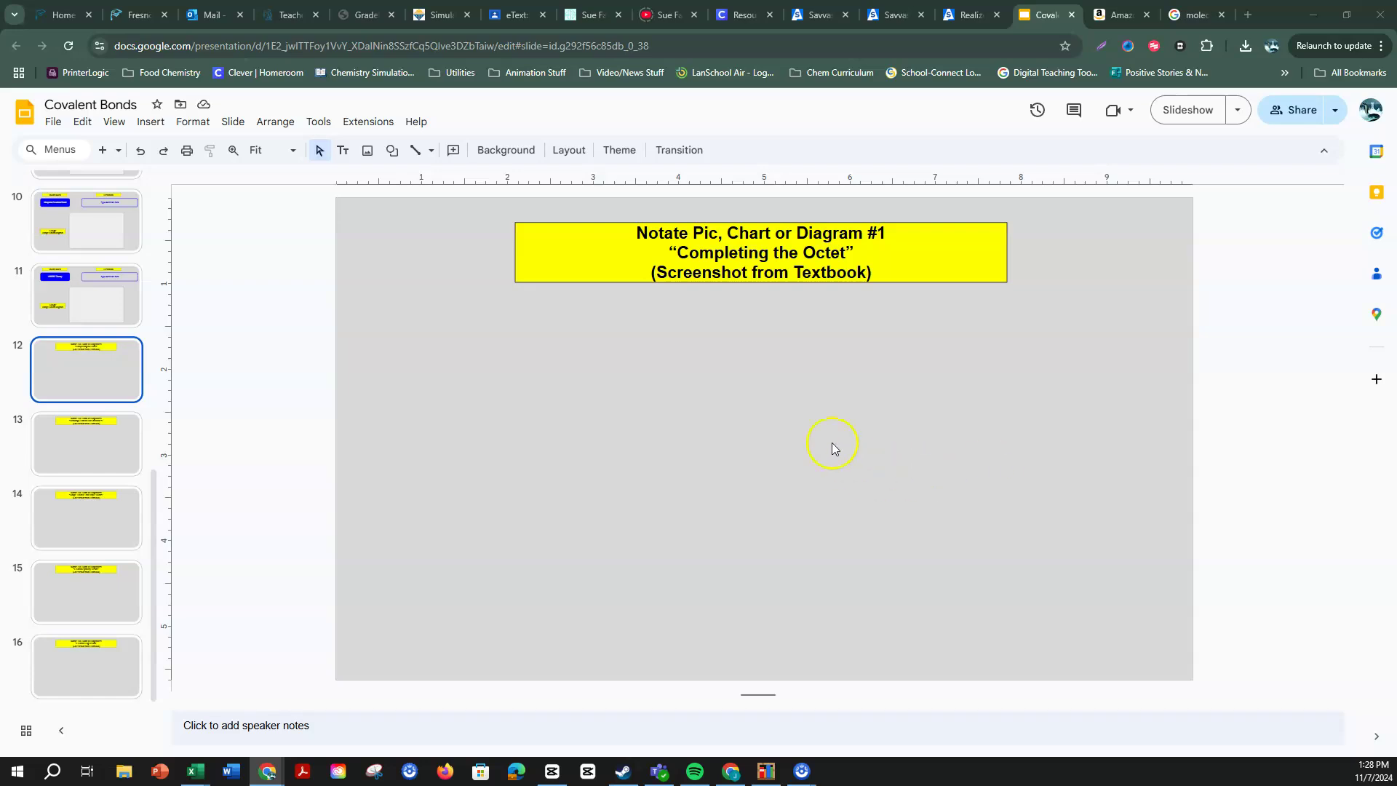
key("ctrl+v")
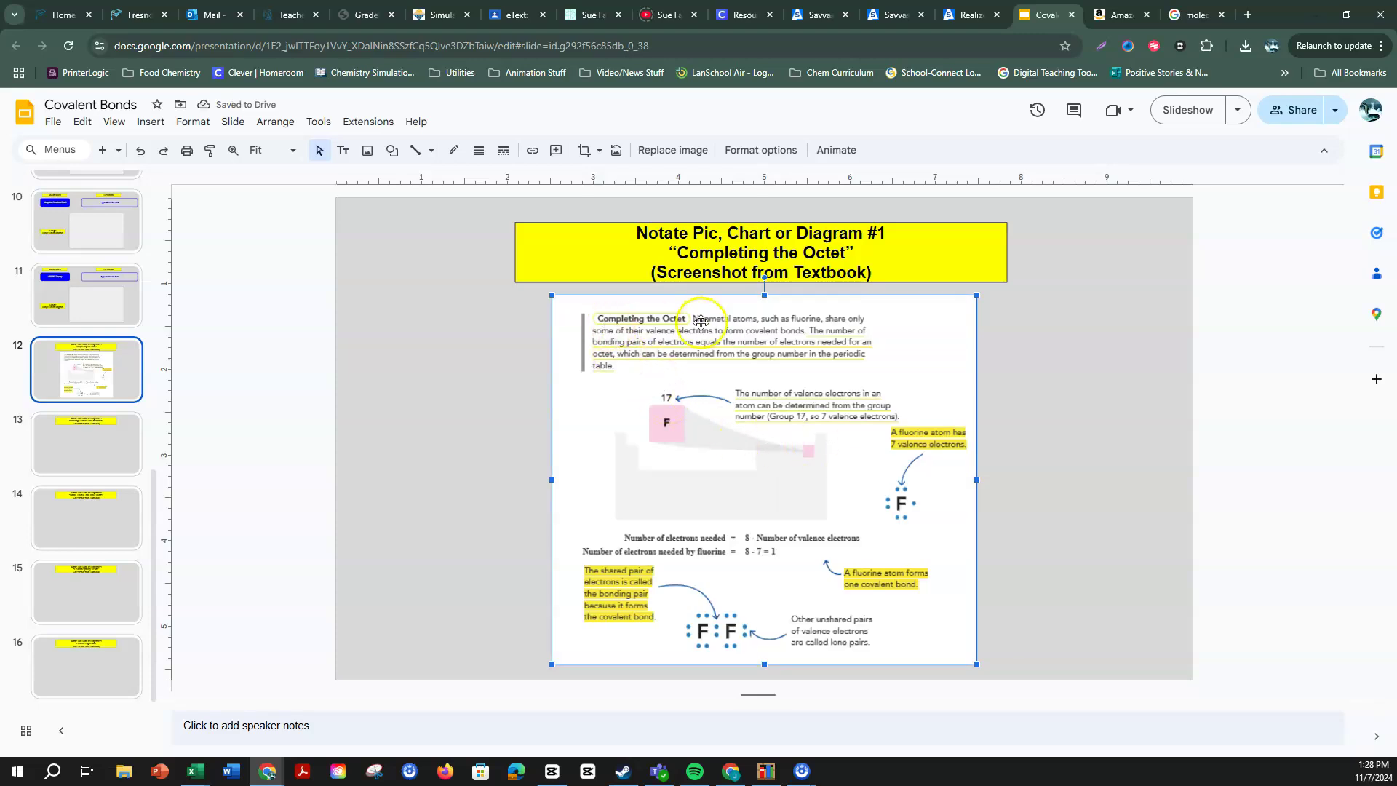
Go to the next Realize page, The Octet Rule in Molecules, and scroll to the fluorine diagram.
left_click(972, 16)
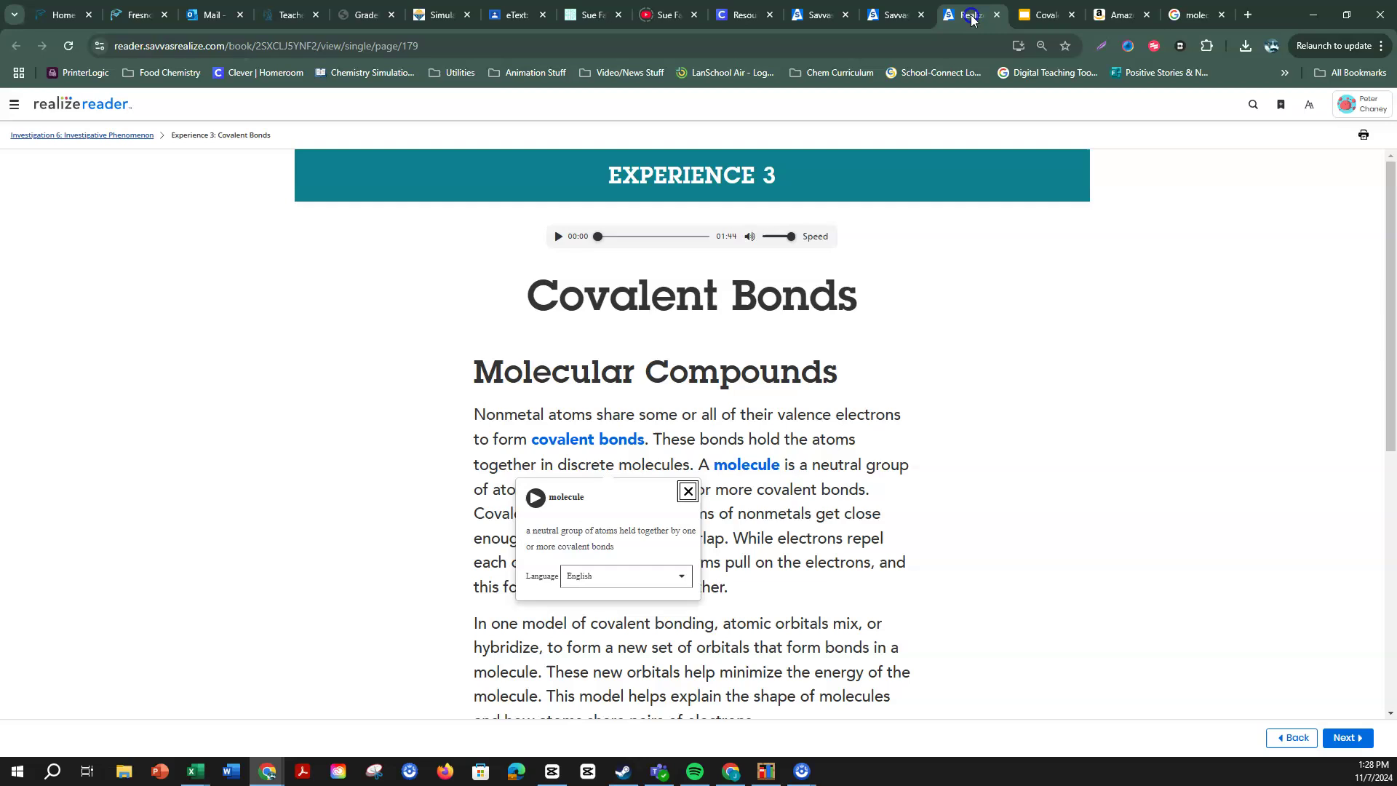
left_click(1346, 738)
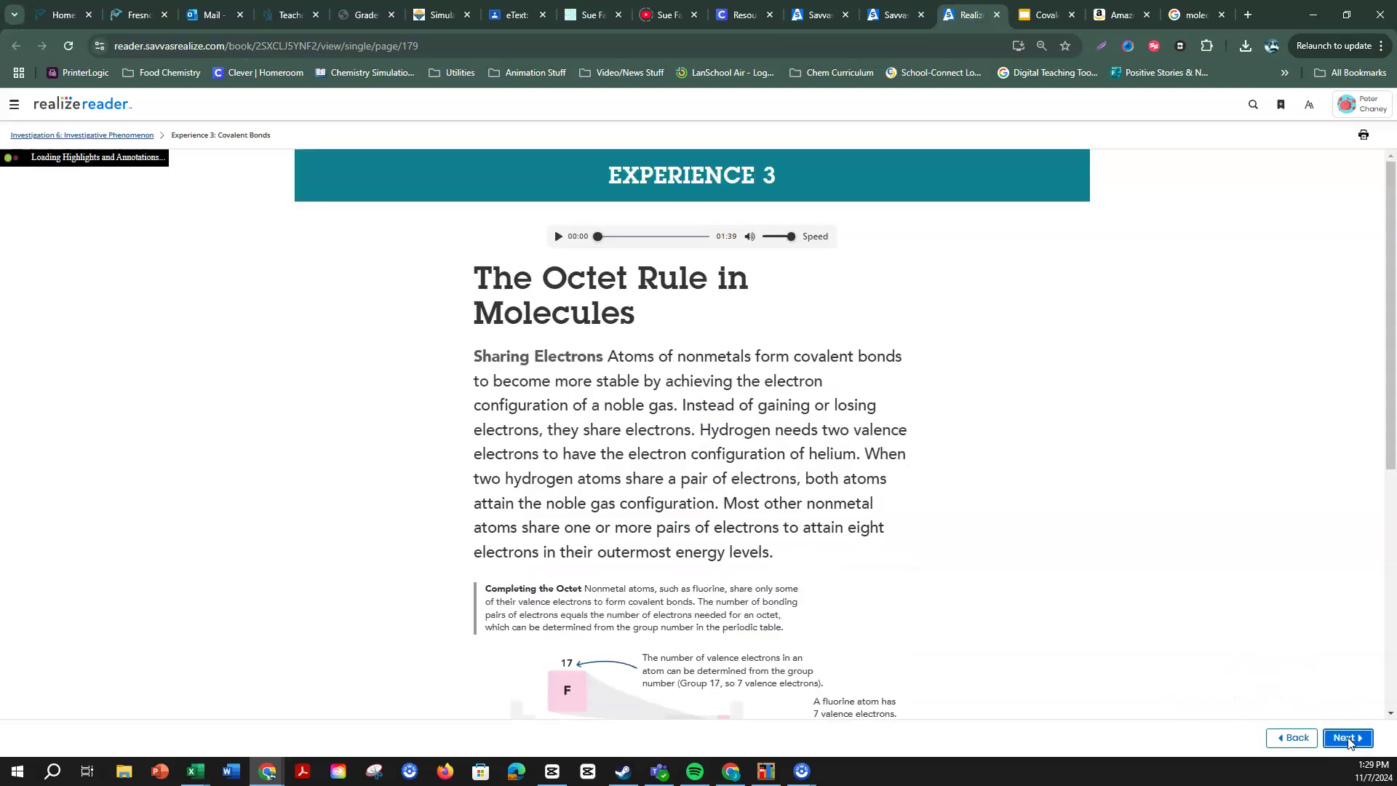
scroll(1186, 484, "down", 5)
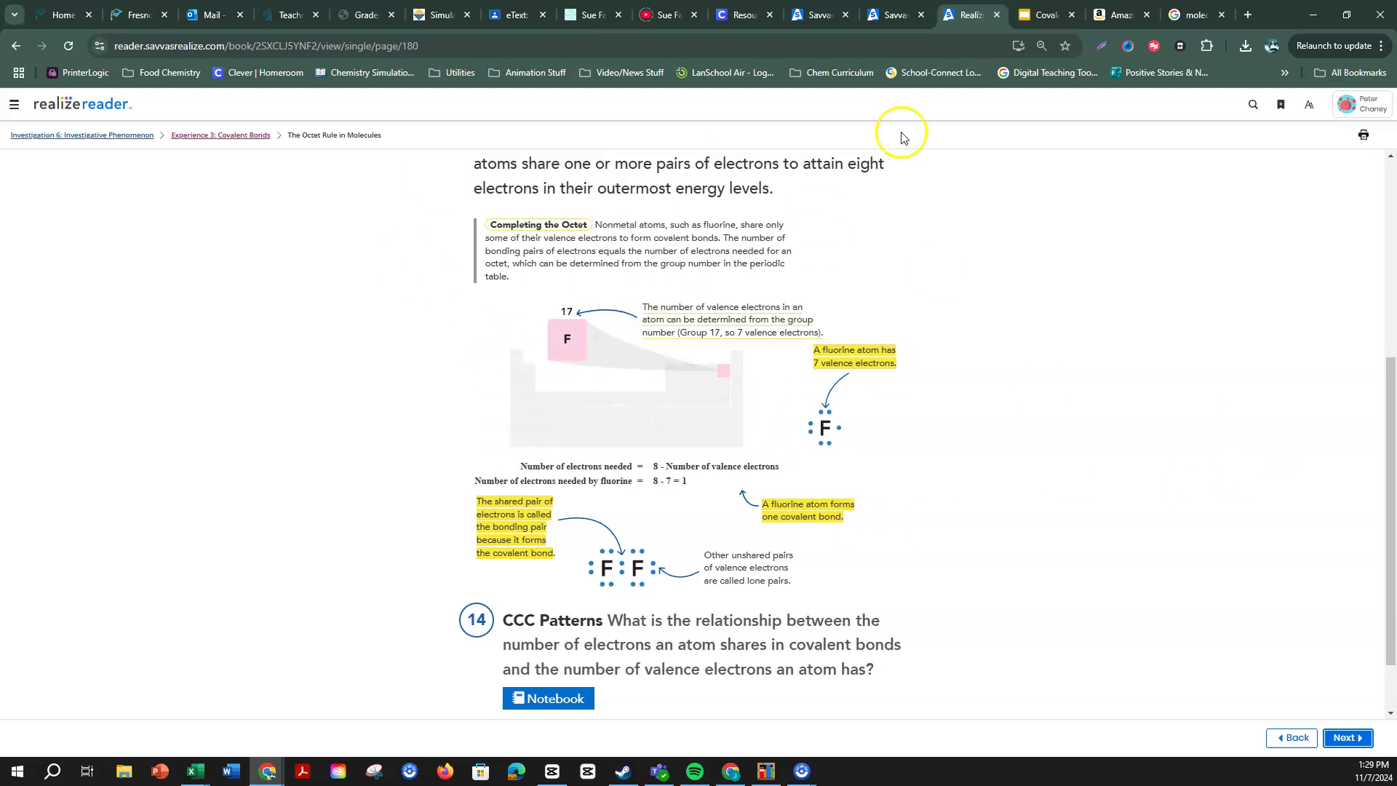
In the Covalent Bonds deck, browse slides 13–16, including Electronegativity Trends and Electron Tug-of-War.
left_click(1048, 13)
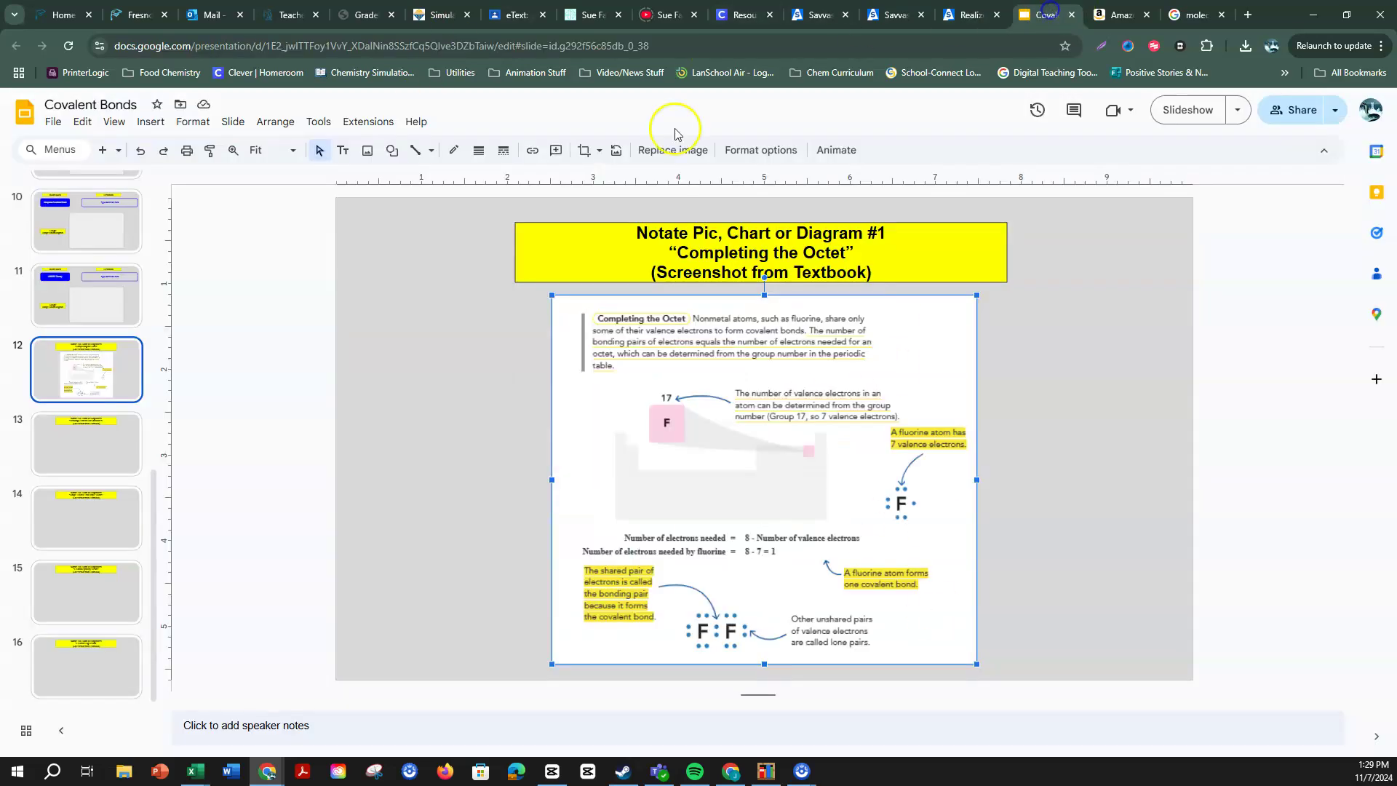
left_click(114, 446)
left_click(107, 525)
left_click(102, 586)
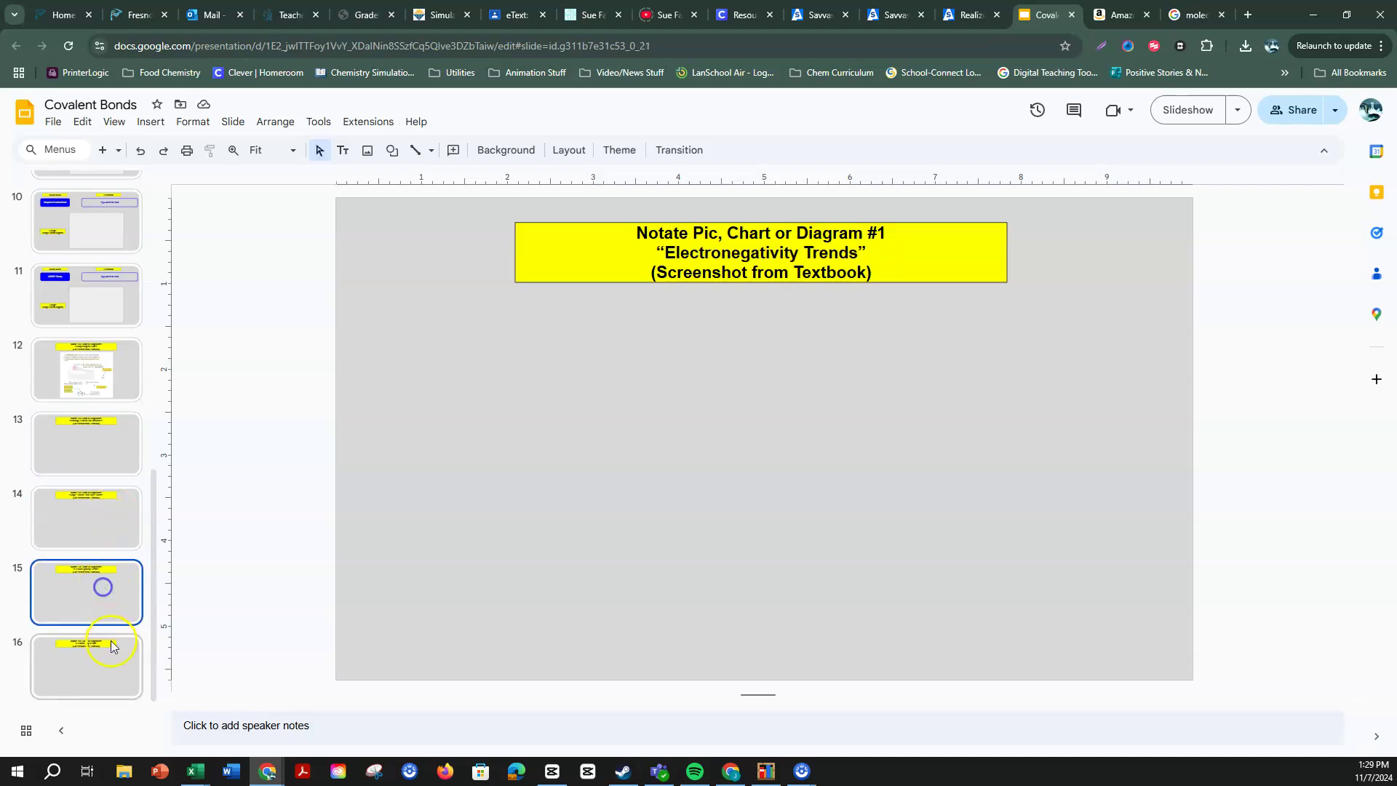
left_click(112, 645)
Step back through slides 15–13 to slide 12, Completing the Octet, with its textbook screenshot.
left_click(82, 577)
left_click(85, 514)
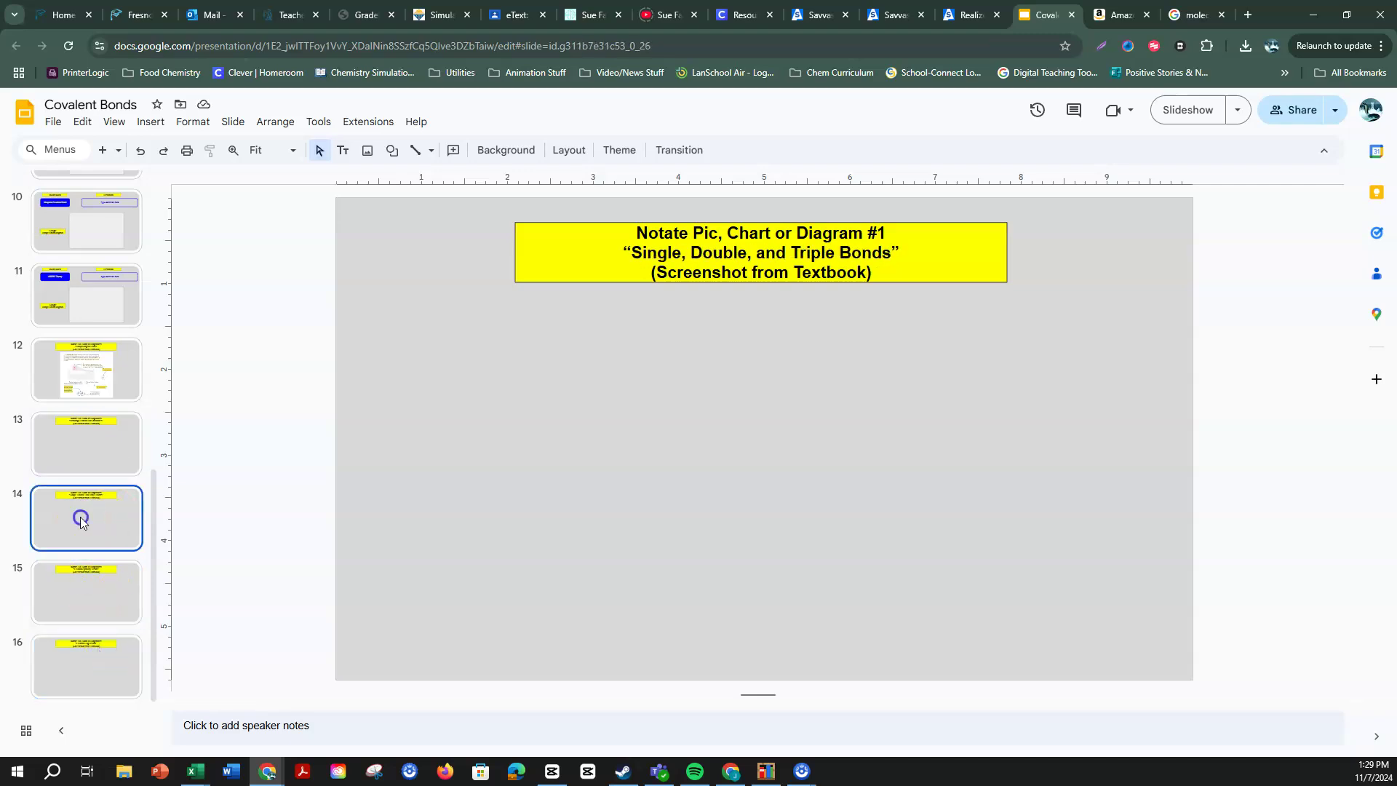
left_click(87, 429)
left_click(98, 395)
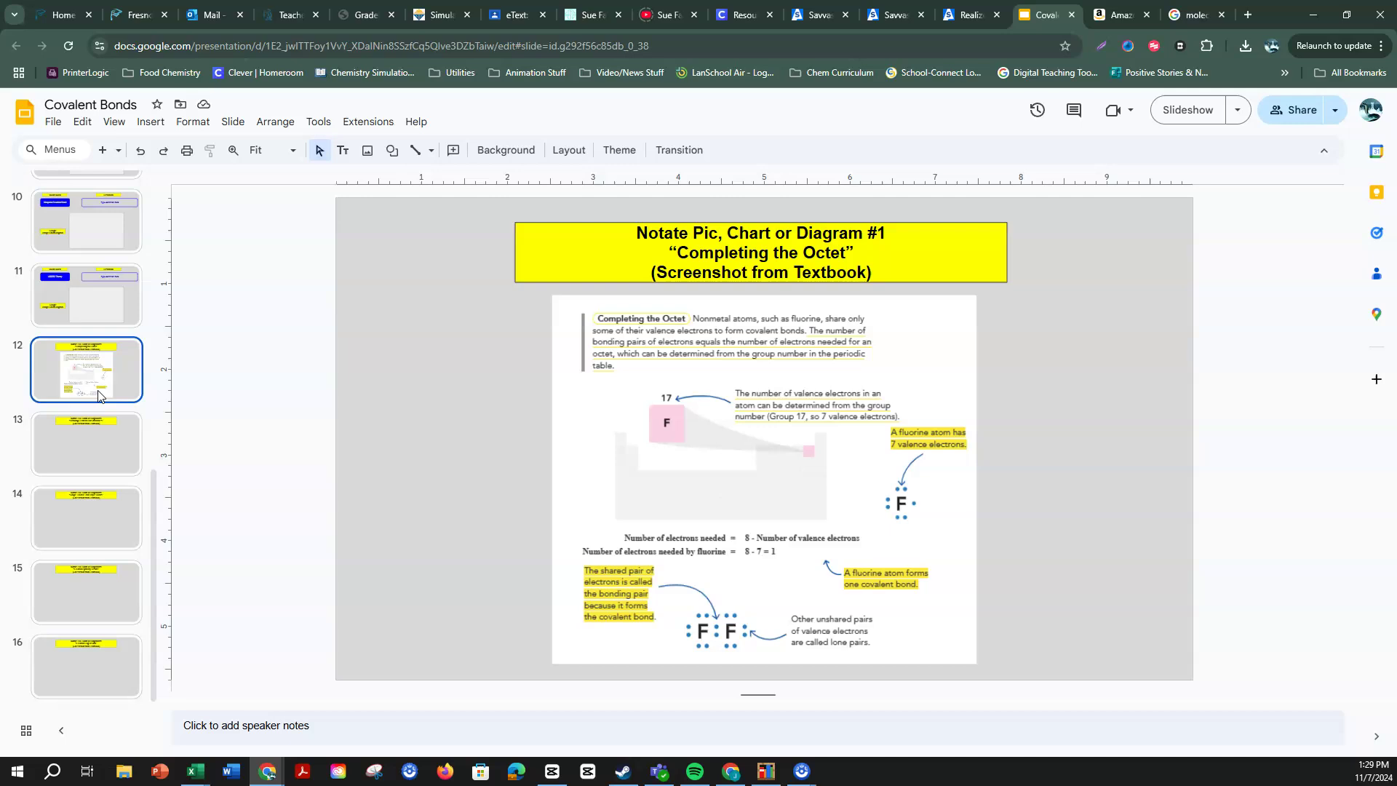
scroll(94, 411, "up", 3)
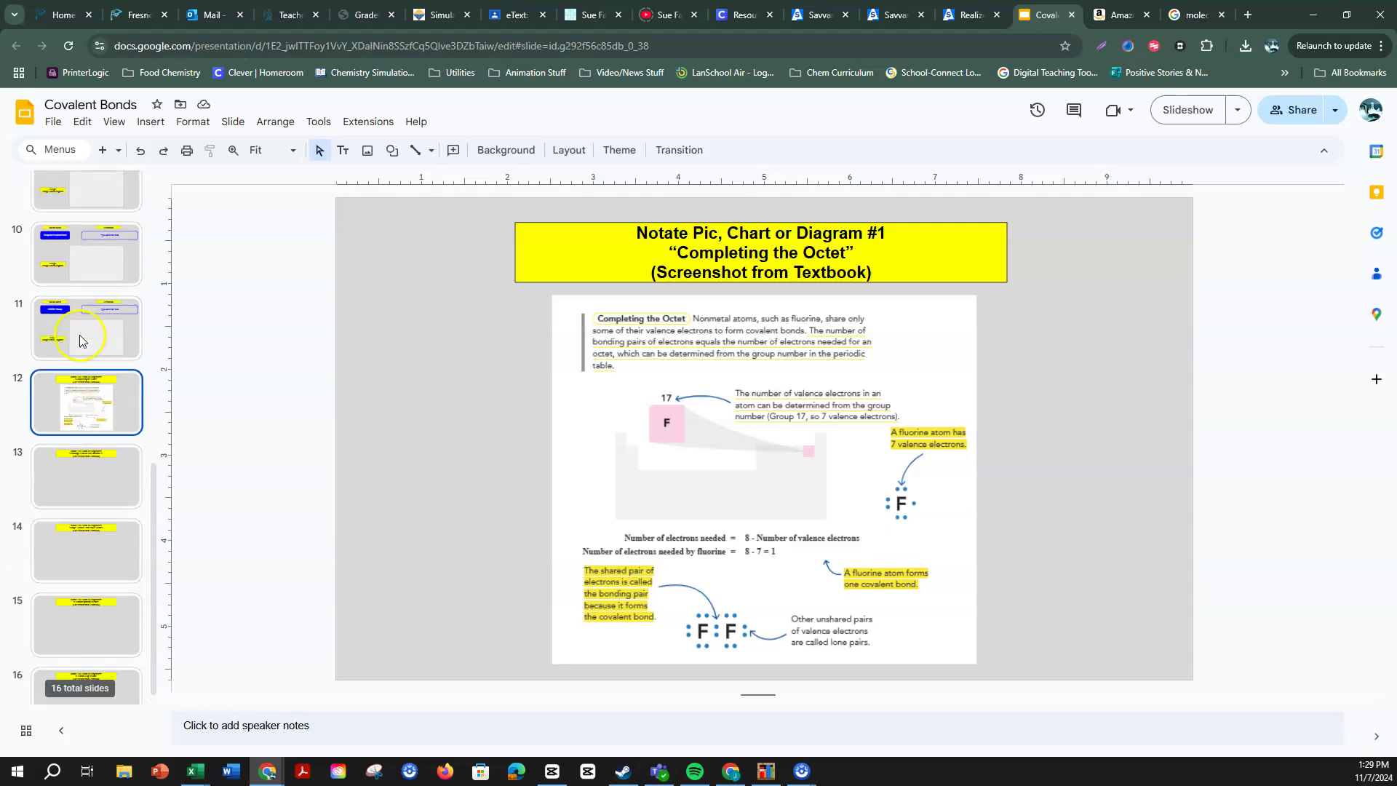
scroll(95, 407, "up", 2)
scroll(94, 414, "down", 5)
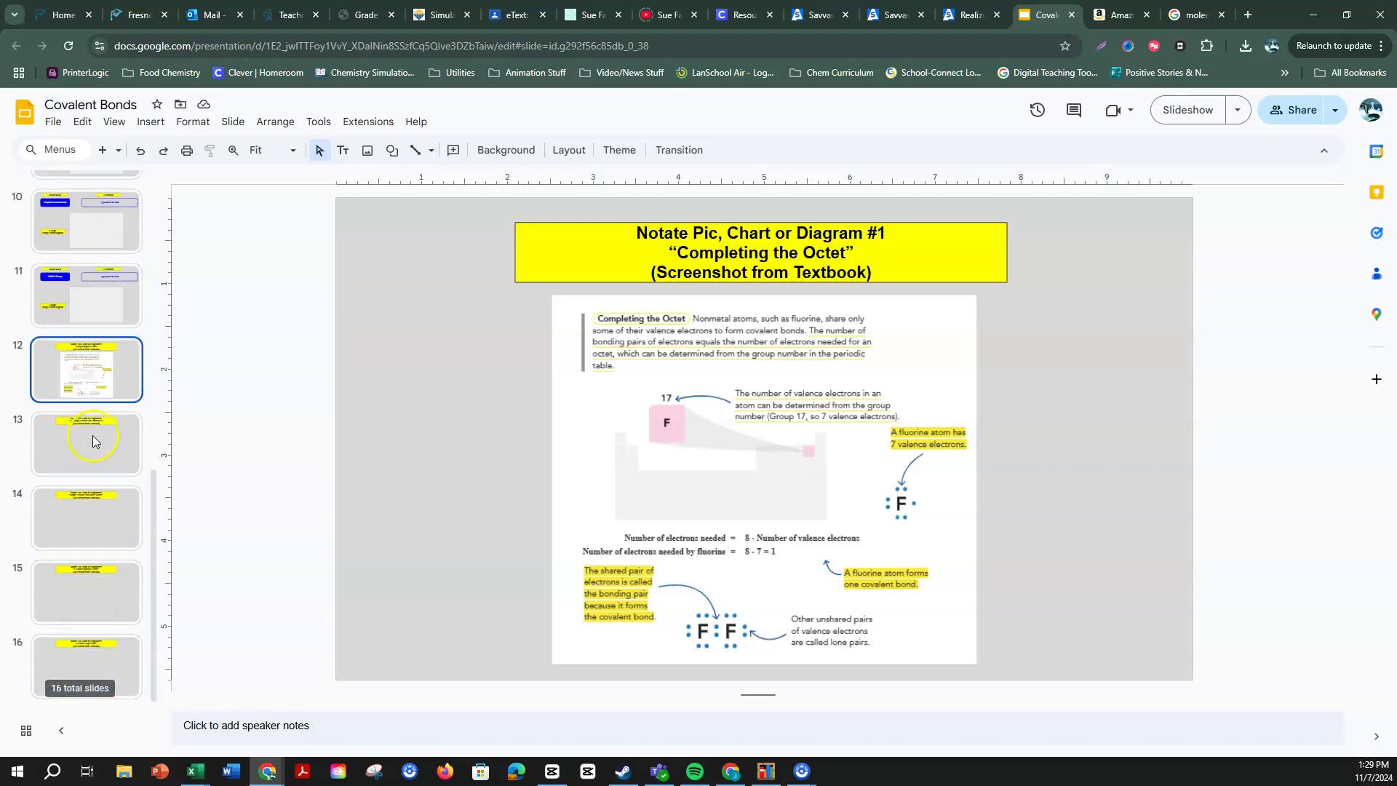